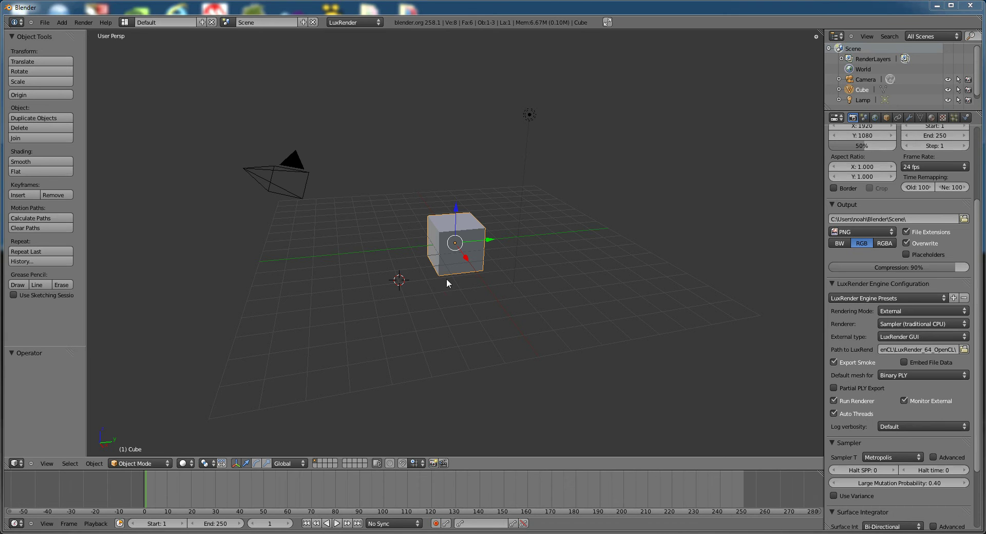
Add a mesh plane to the scene in the front view
middle_drag(445, 278, 568, 270)
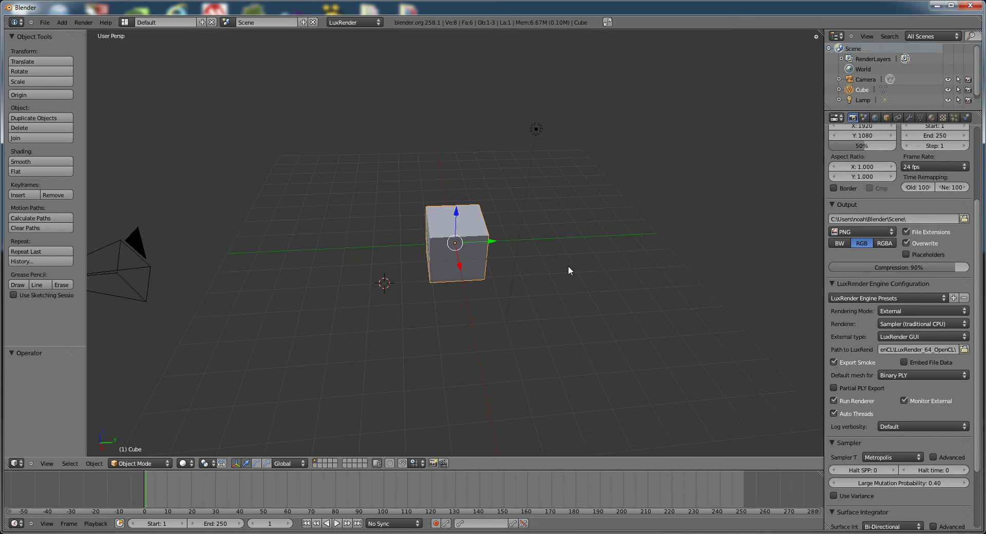
key(KP_1)
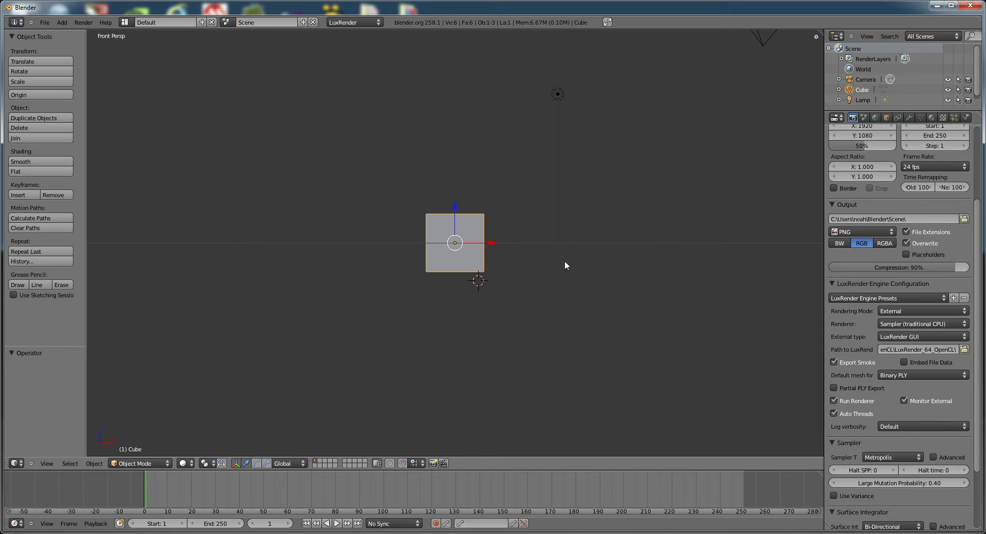
key(shift+a)
mouse_move(564, 261)
click(612, 261)
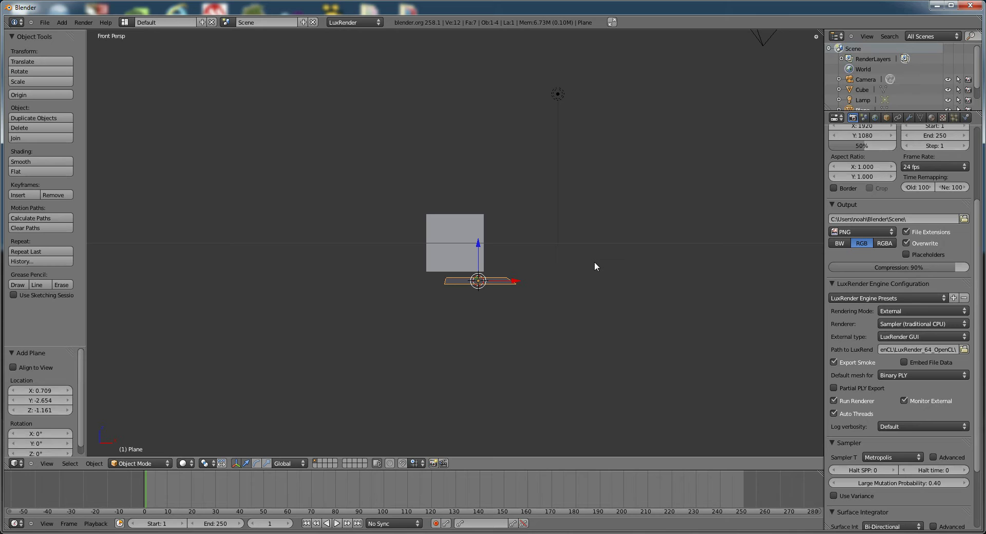
Snap the 3D cursor to the world centre and move the plane onto it
key(shift+s)
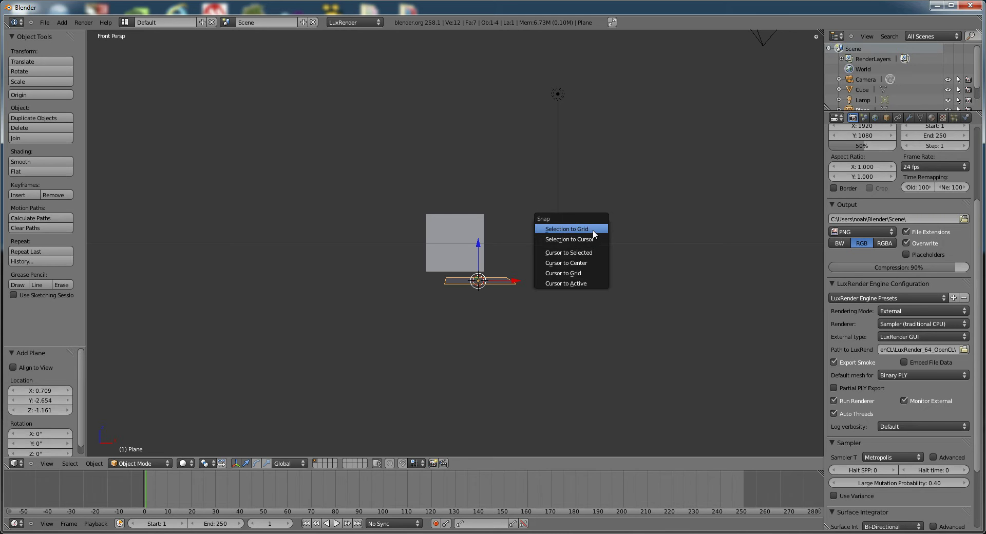
click(566, 263)
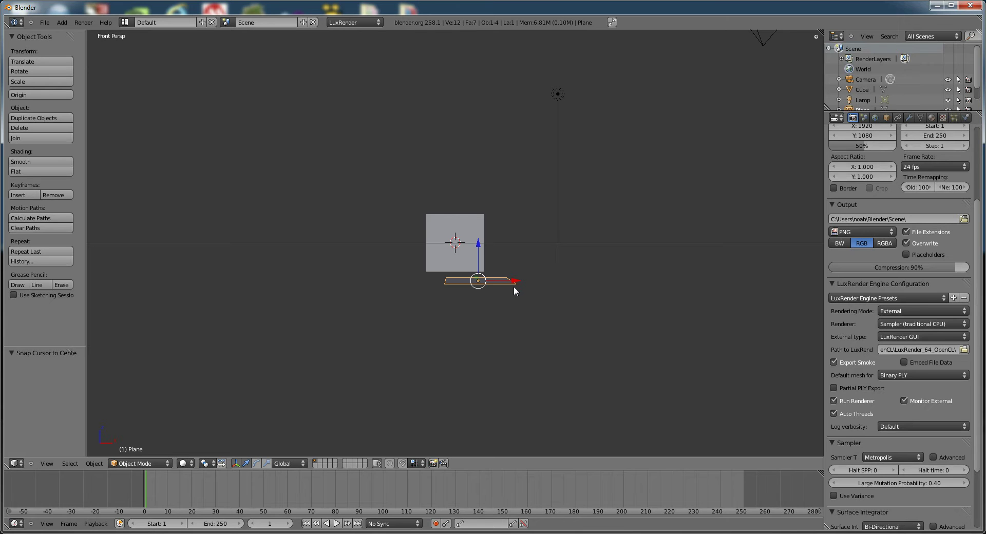
key(shift+s)
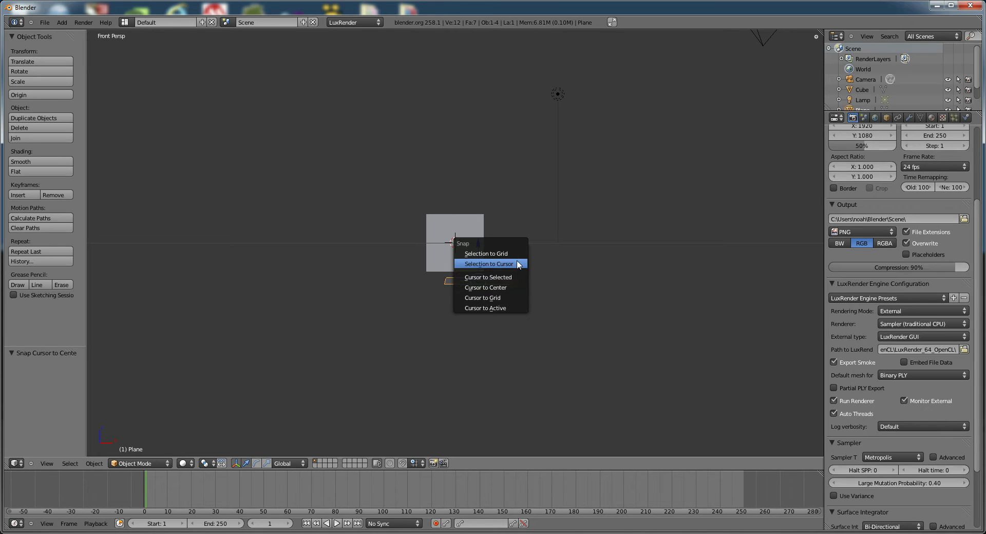
click(515, 264)
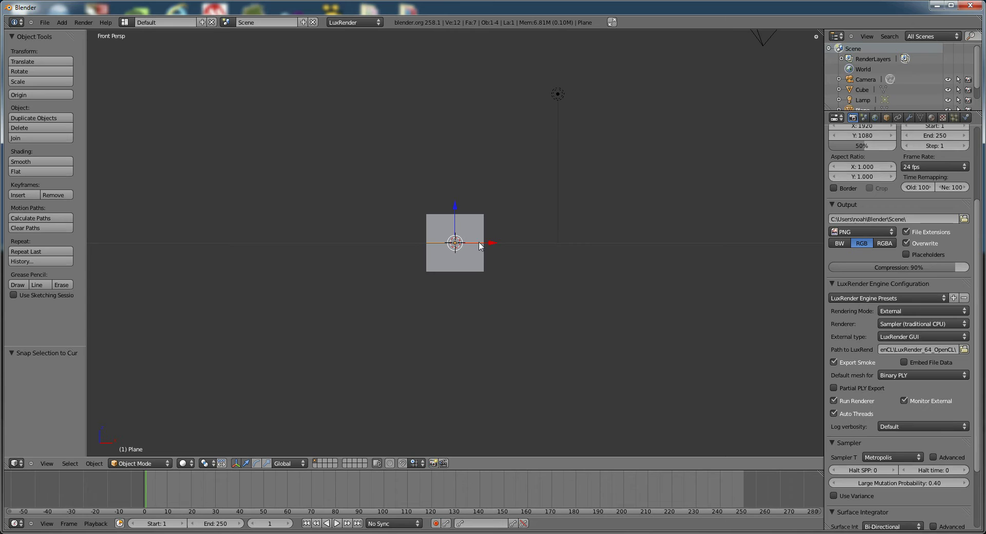
middle_drag(479, 246, 419, 292)
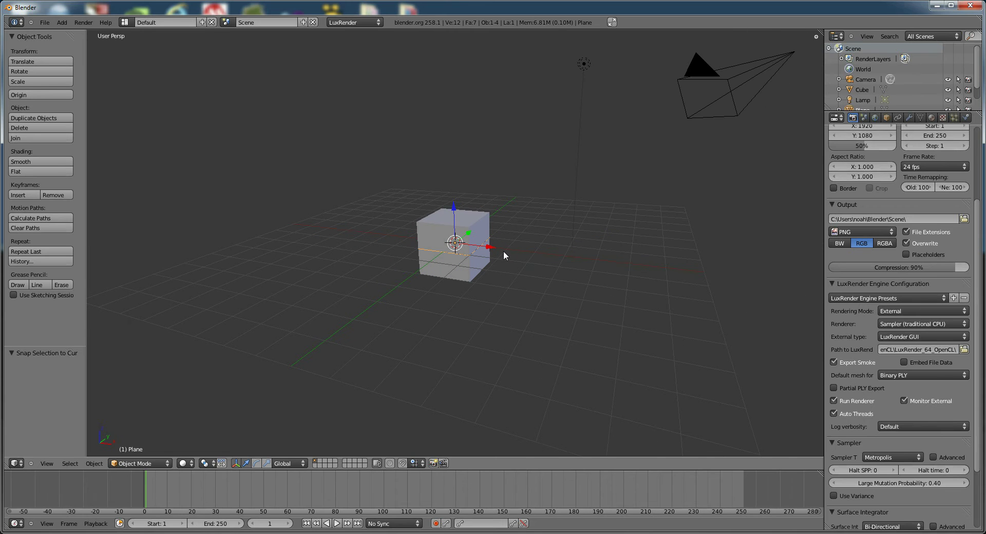
Scale the plane to 10 times its size to form the ground
key(KP_1)
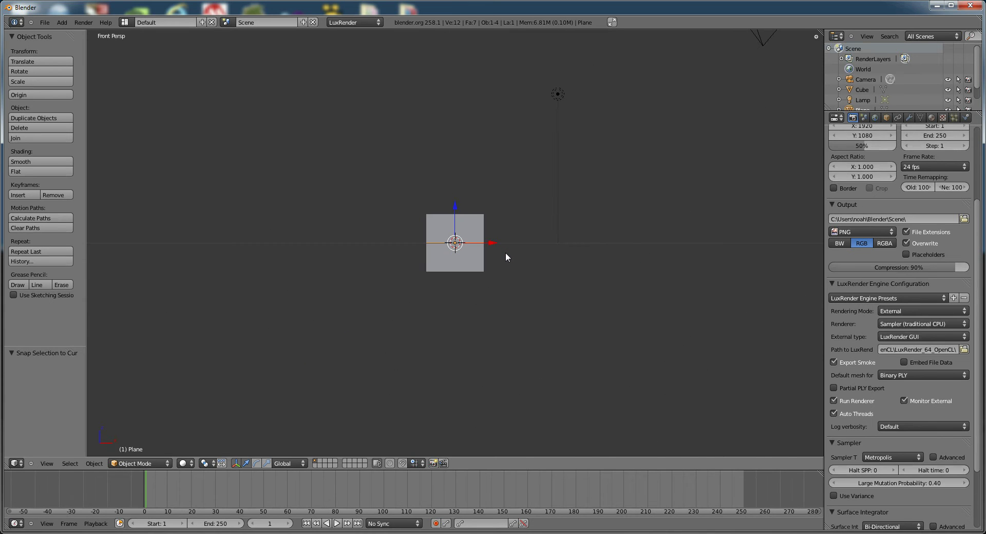
text(s10)
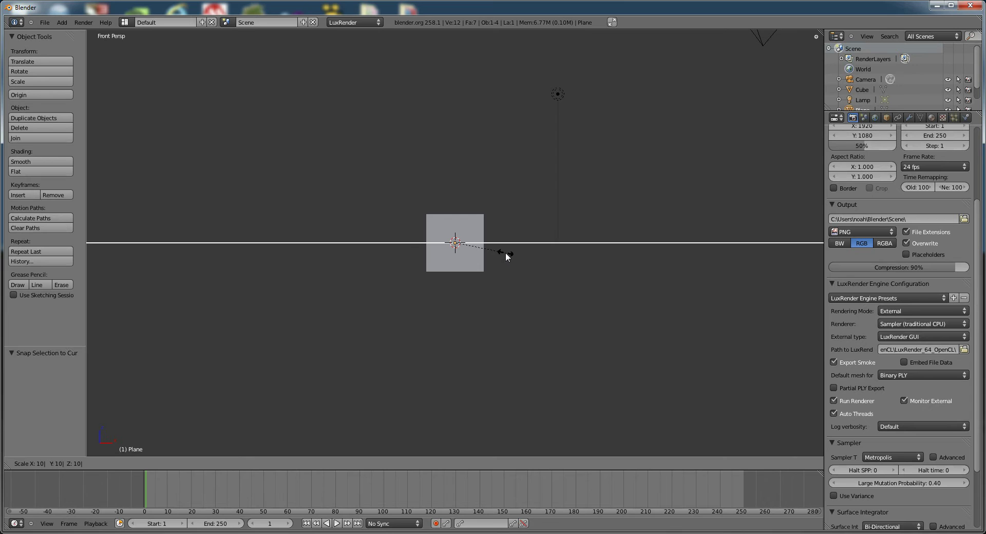
key(Return)
Select the cube and raise it 1 unit along Z to rest on the ground
click(478, 232)
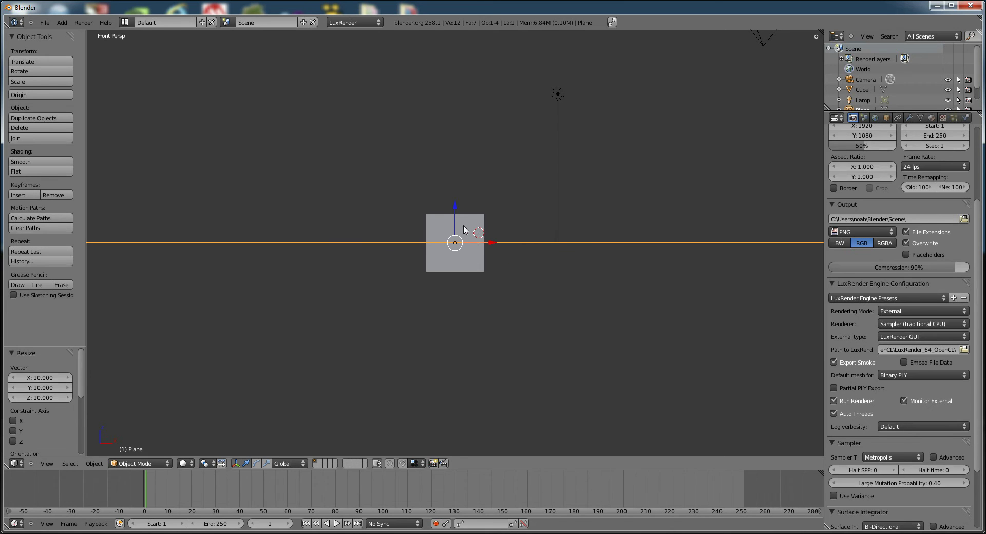
right_click(465, 227)
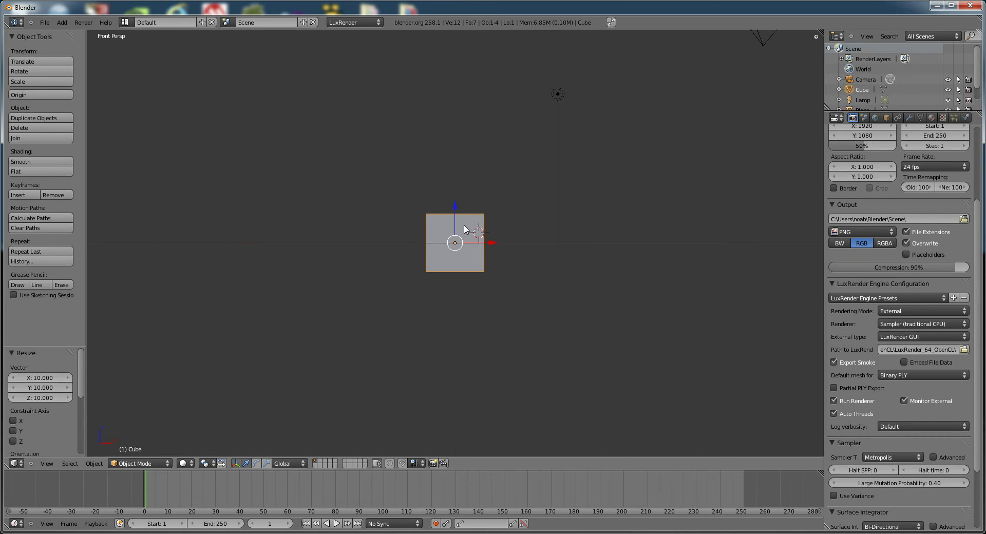
key(KP_5)
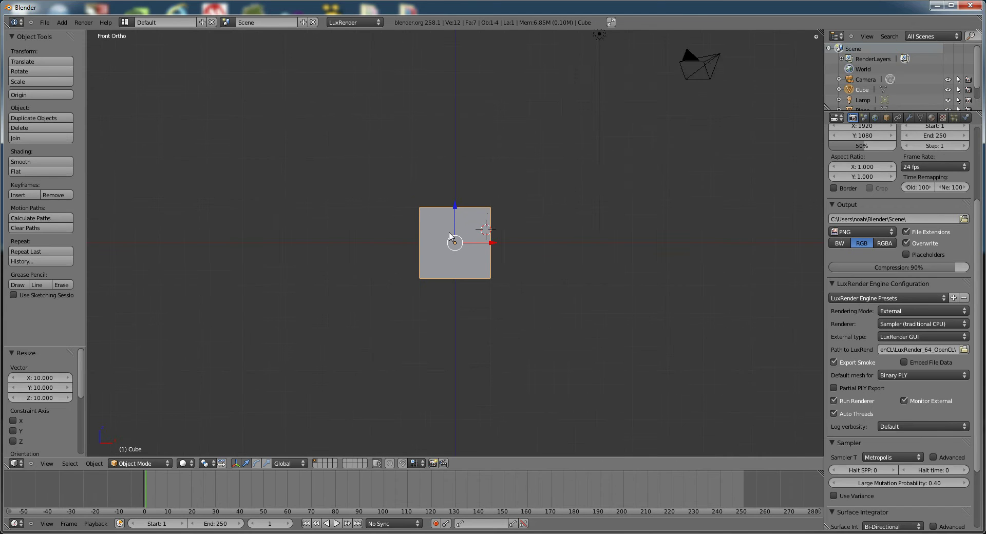
scroll(449, 236, up, 2)
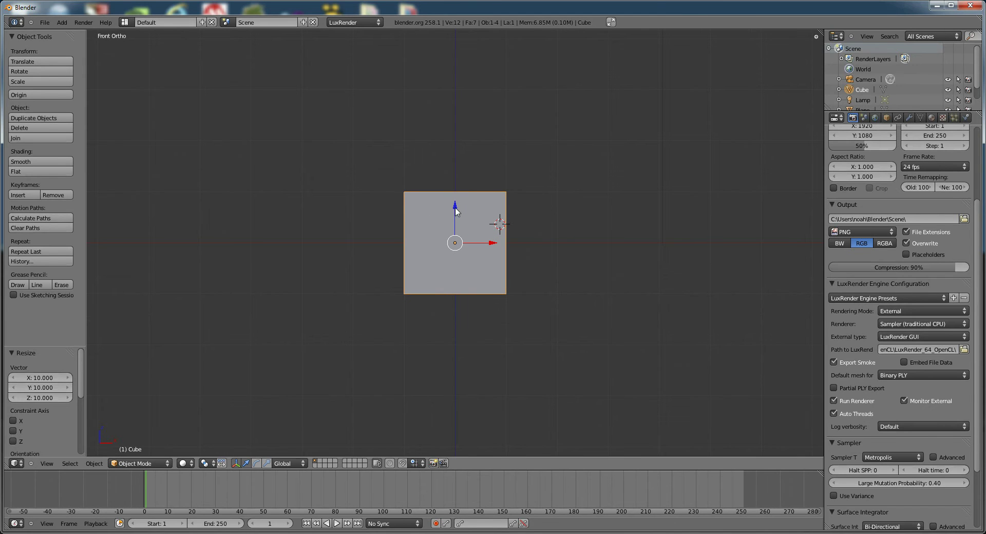
drag(456, 211, 457, 161)
middle_drag(480, 194, 424, 282)
key(KP_1)
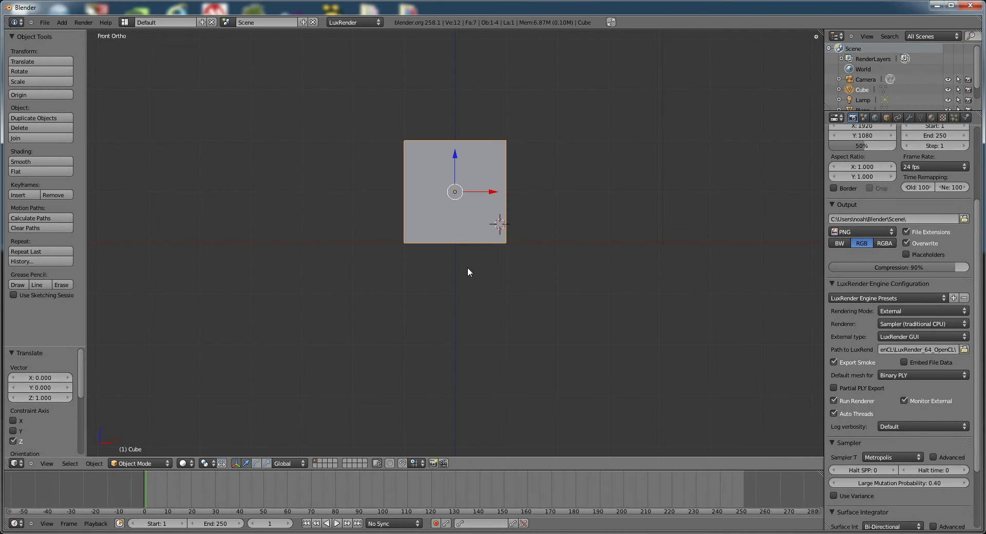
Flatten the cube along X into a thin slab with the scale manipulator
middle_drag(495, 244, 380, 333)
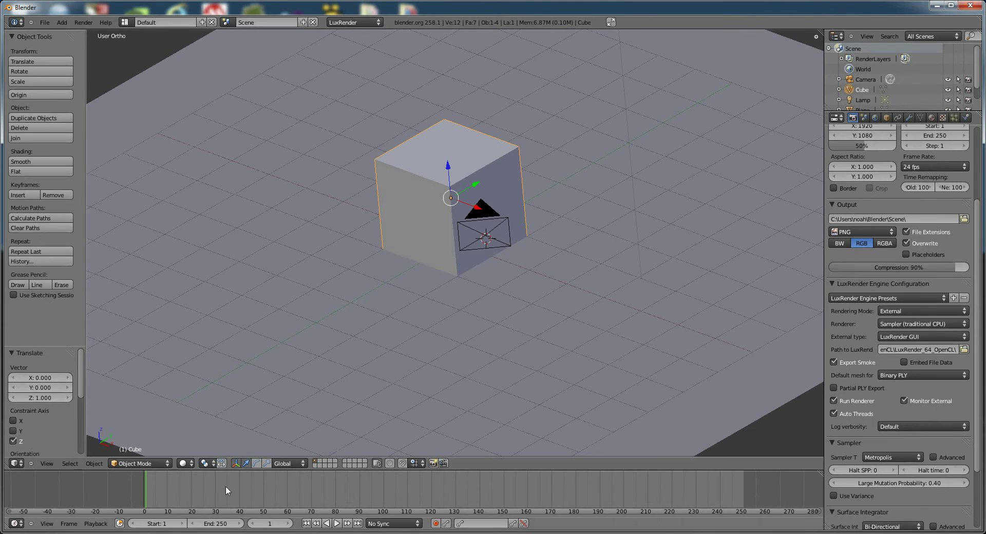
click(267, 463)
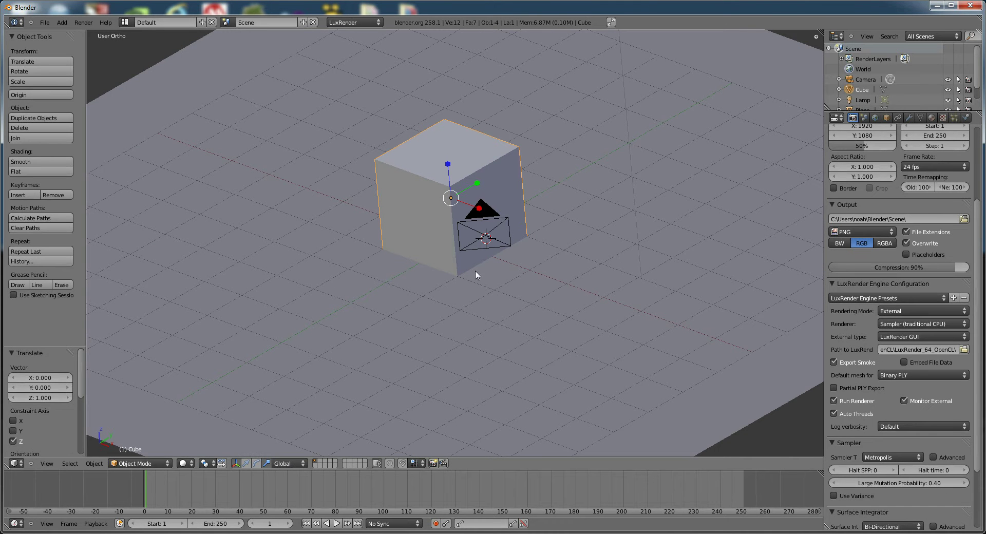
drag(478, 210, 448, 199)
Resize the slab to 0.740 and return the handles to move mode
key(s)
key(y)
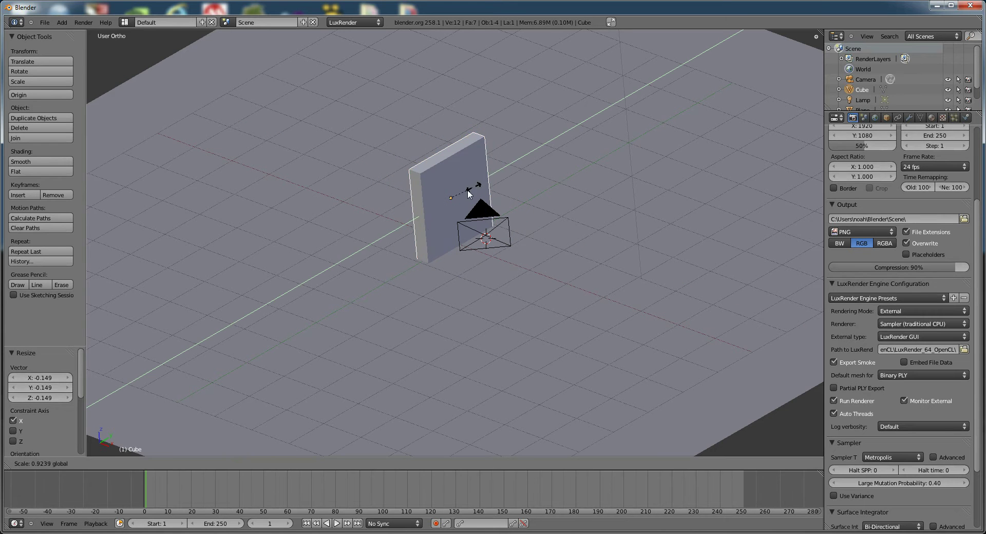
click(439, 257)
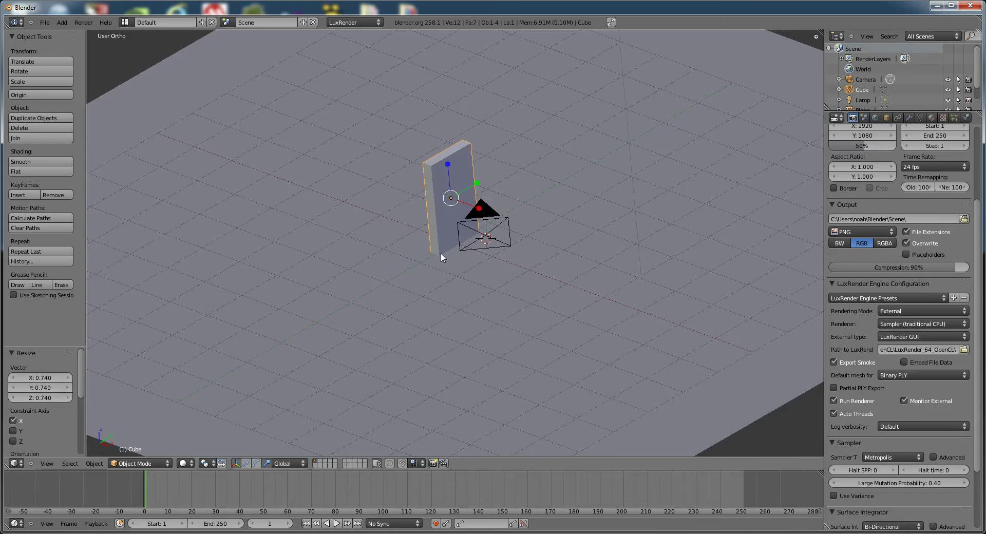
middle_drag(440, 257, 453, 345)
middle_drag(483, 308, 557, 169)
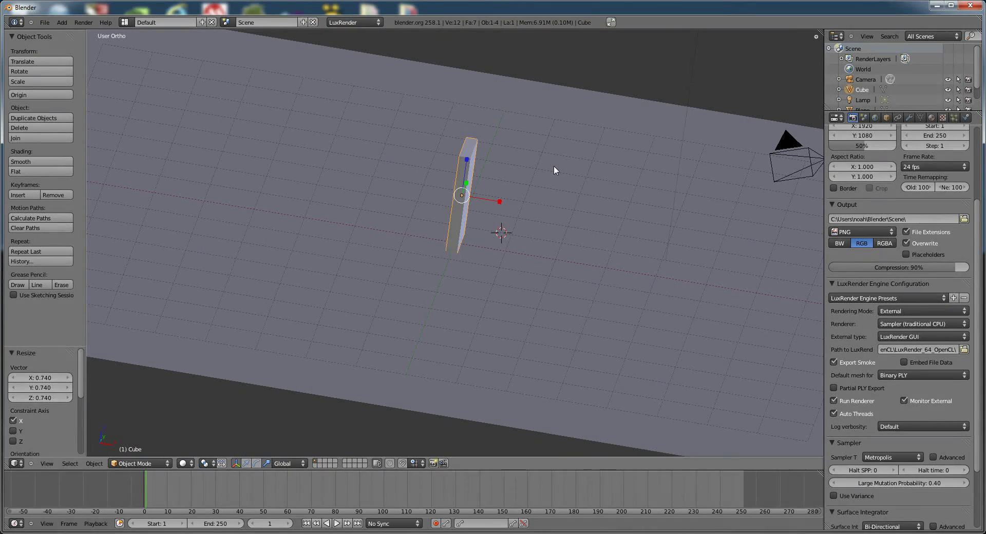
click(246, 463)
middle_drag(422, 315, 337, 336)
key(KP_1)
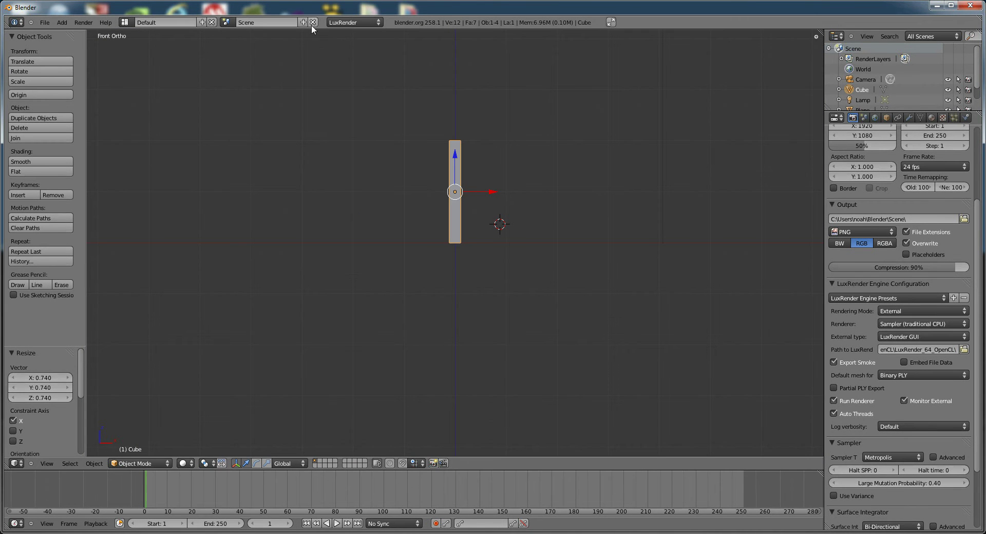
Switch to the Blender Game engine and make the slab a Rigid Body with Box collision bounds
click(375, 23)
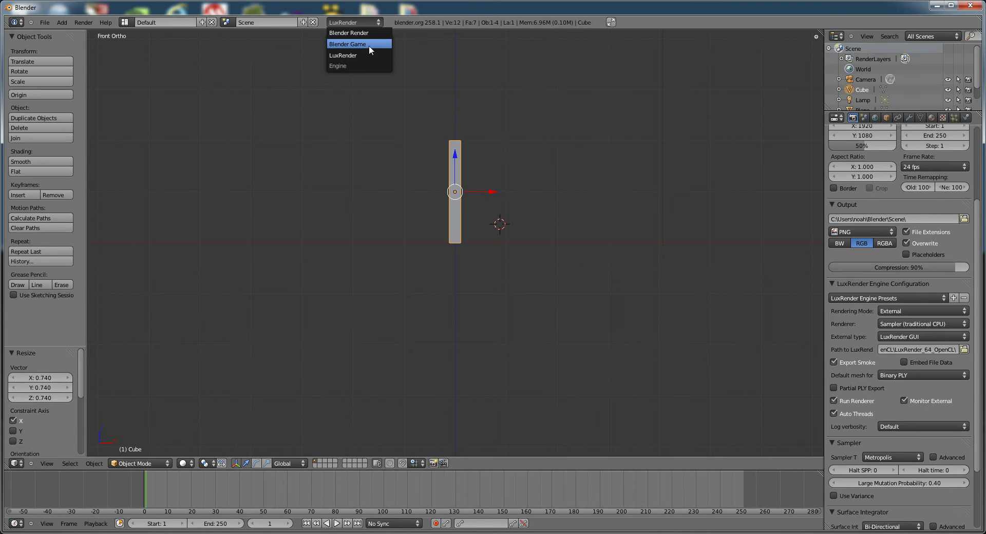
click(367, 44)
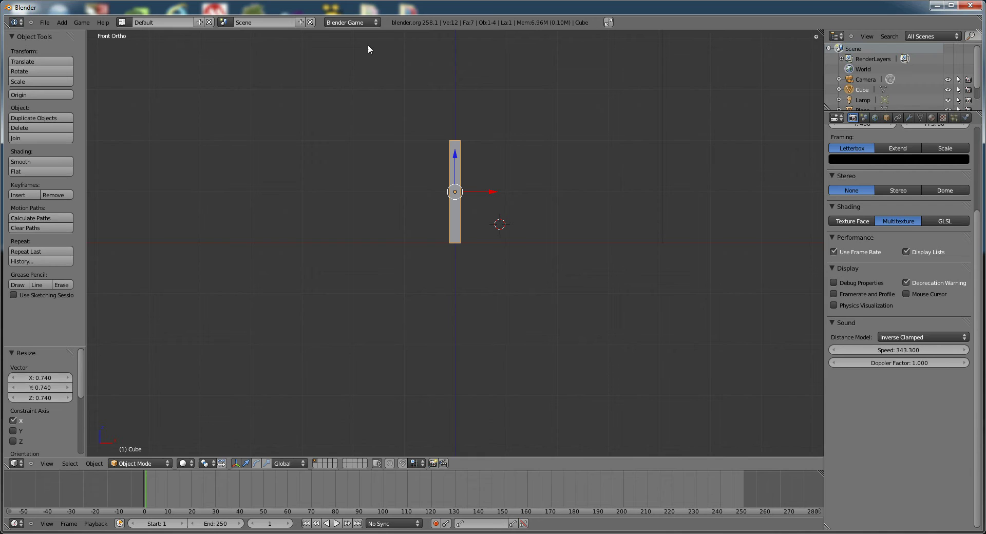
click(965, 117)
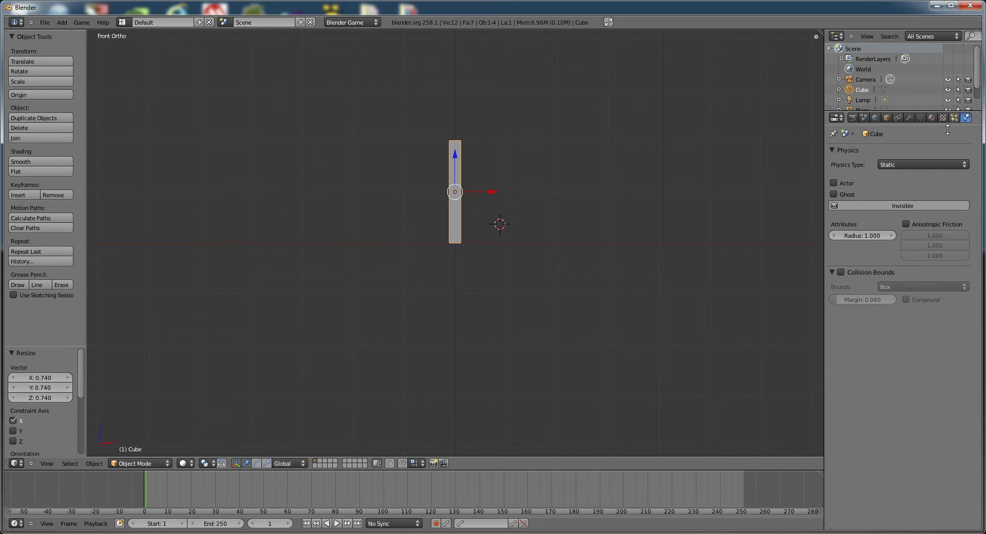
click(925, 164)
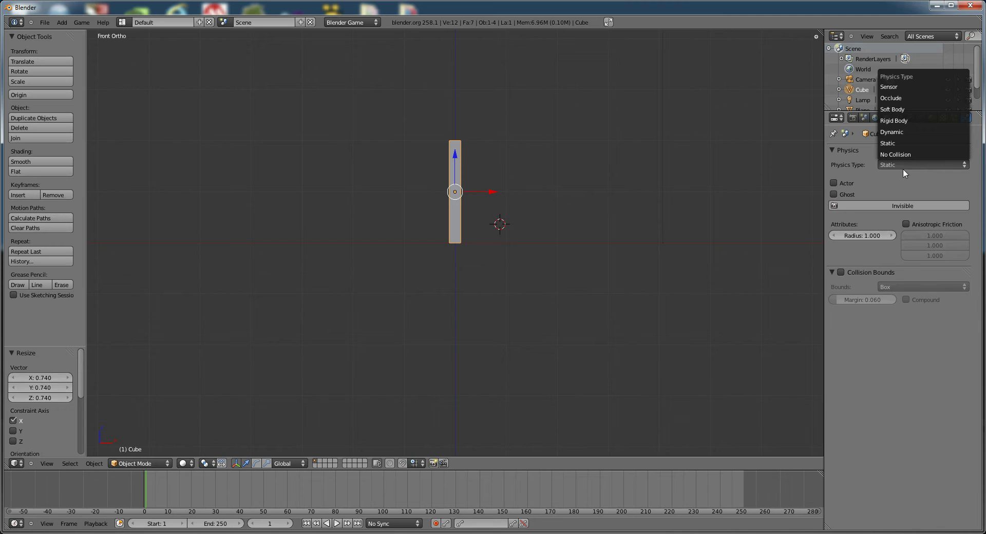
click(890, 168)
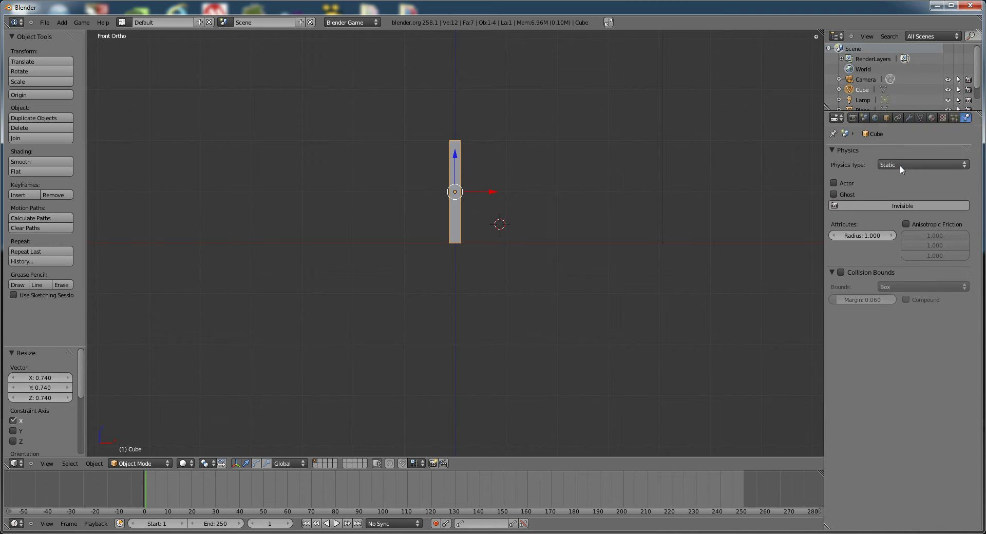
click(900, 165)
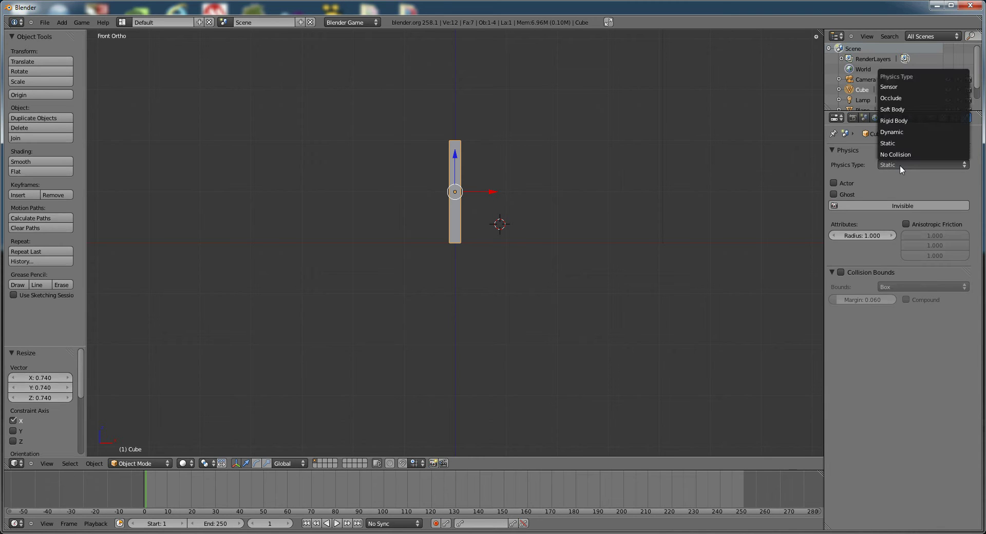
click(917, 122)
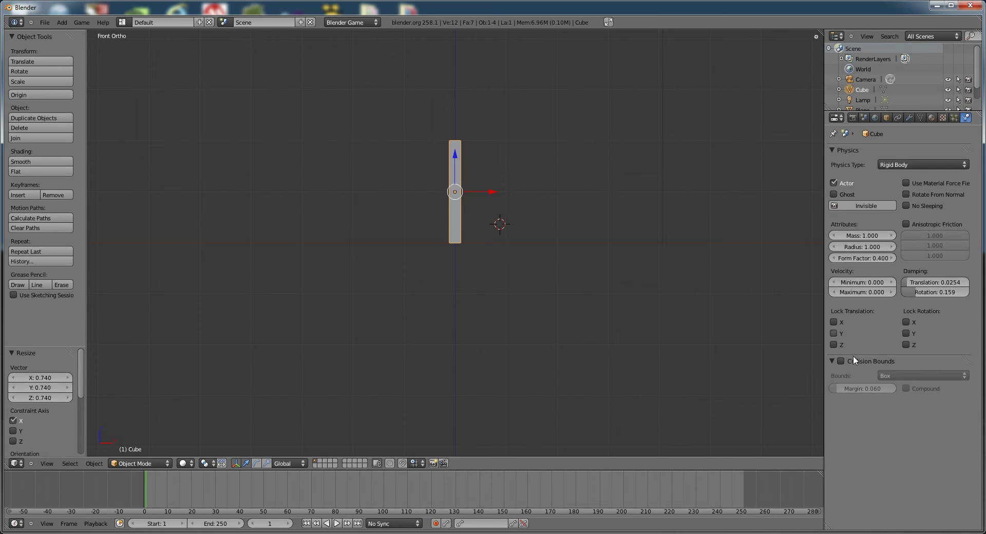
click(840, 361)
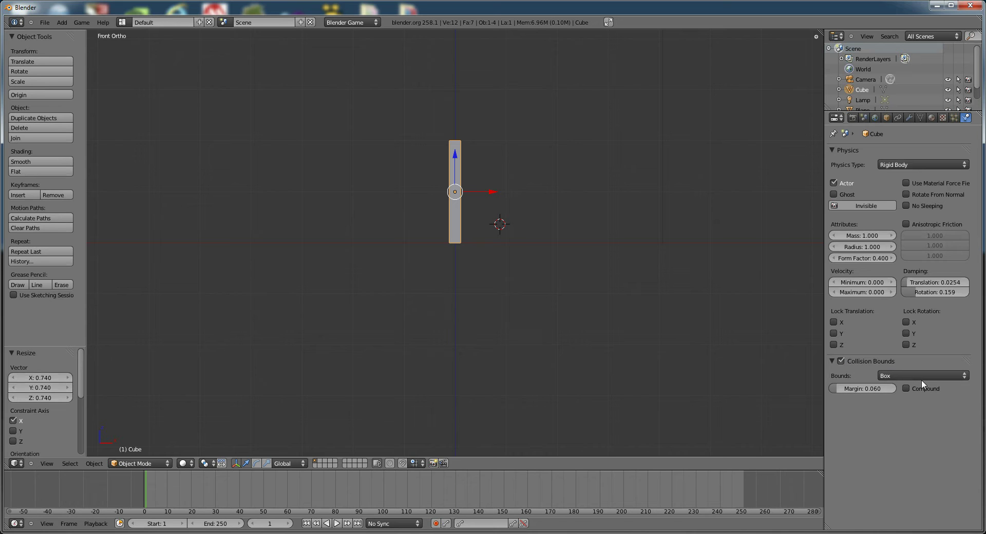
click(908, 371)
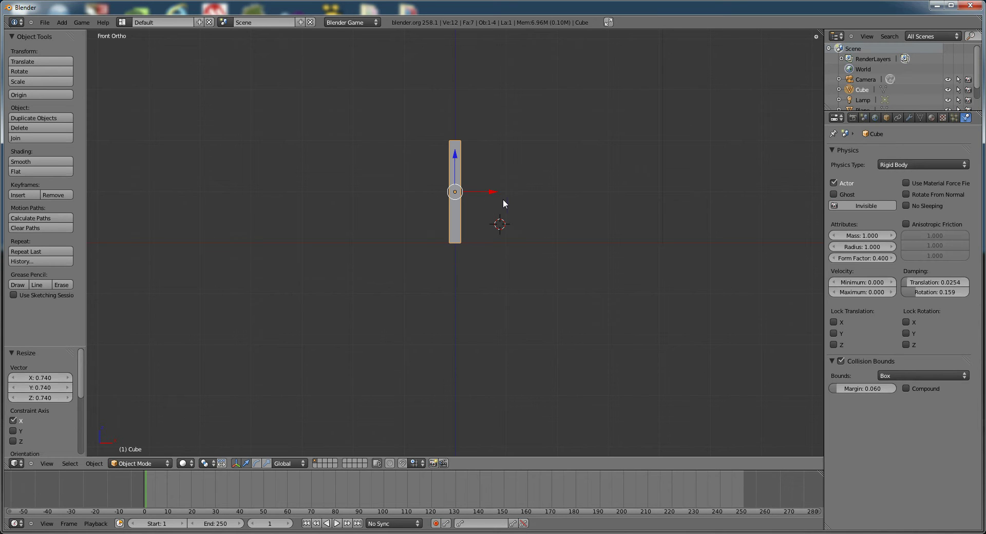
Run a quick game-engine test of the rigid-body slab, then stop it
key(p)
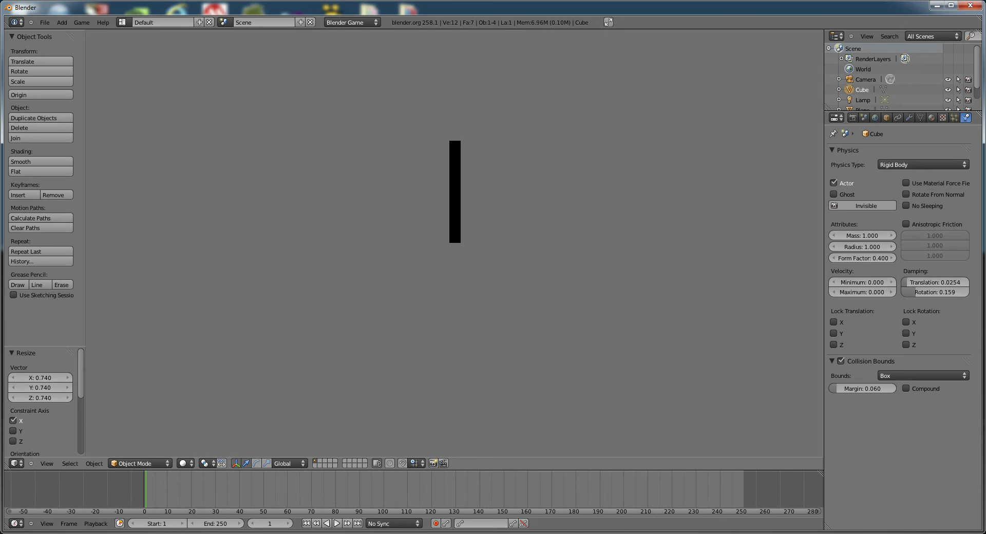
key(Escape)
middle_drag(390, 259, 349, 358)
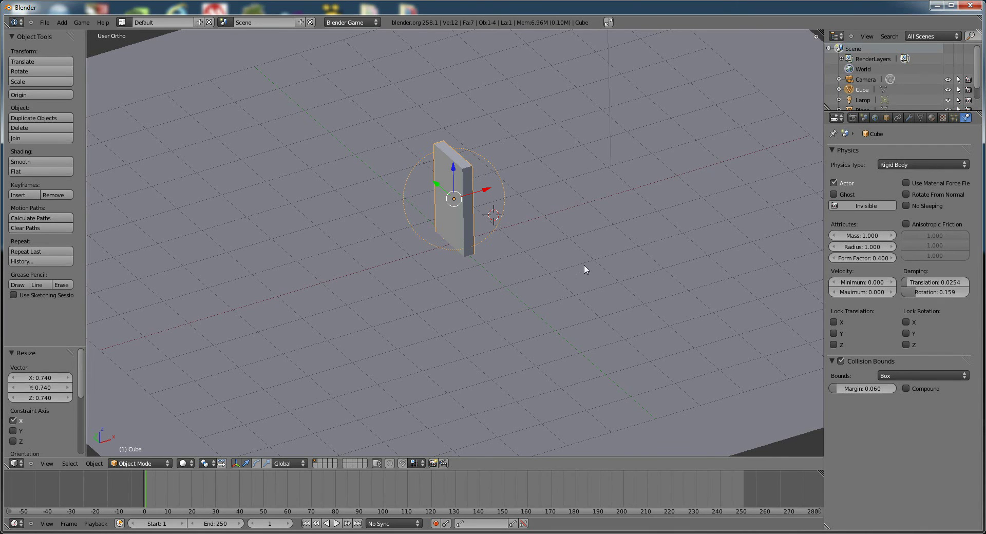
Create the second and third dominoes, each copy moved 1 unit along X
key(shift+d)
right_click(517, 269)
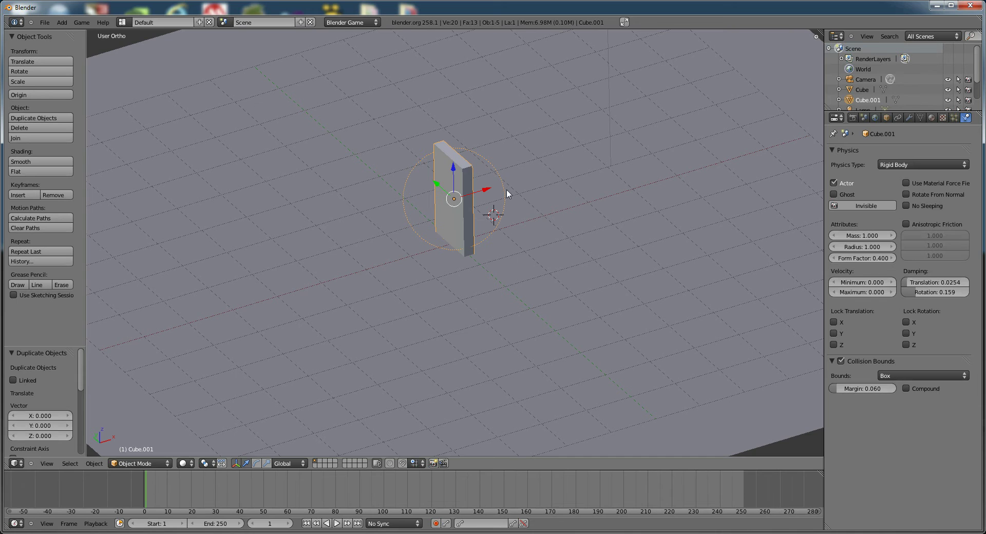
drag(483, 191, 542, 178)
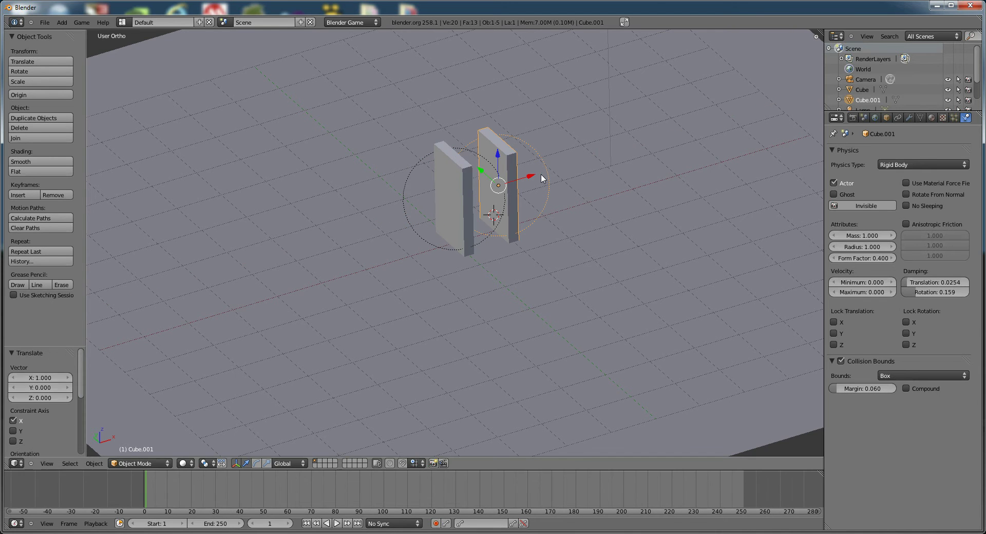
middle_drag(528, 206, 490, 229)
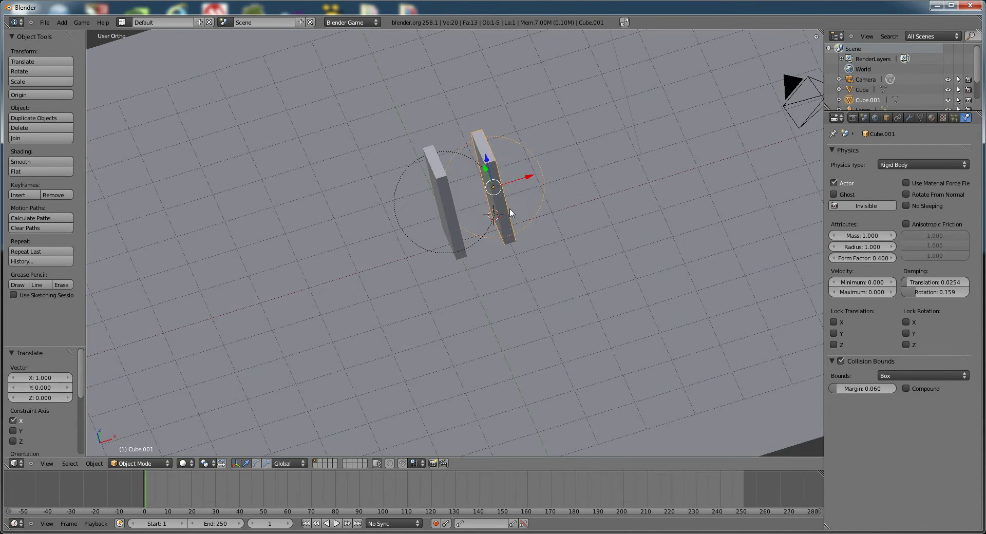
key(shift+d)
right_click(511, 211)
drag(526, 176, 580, 169)
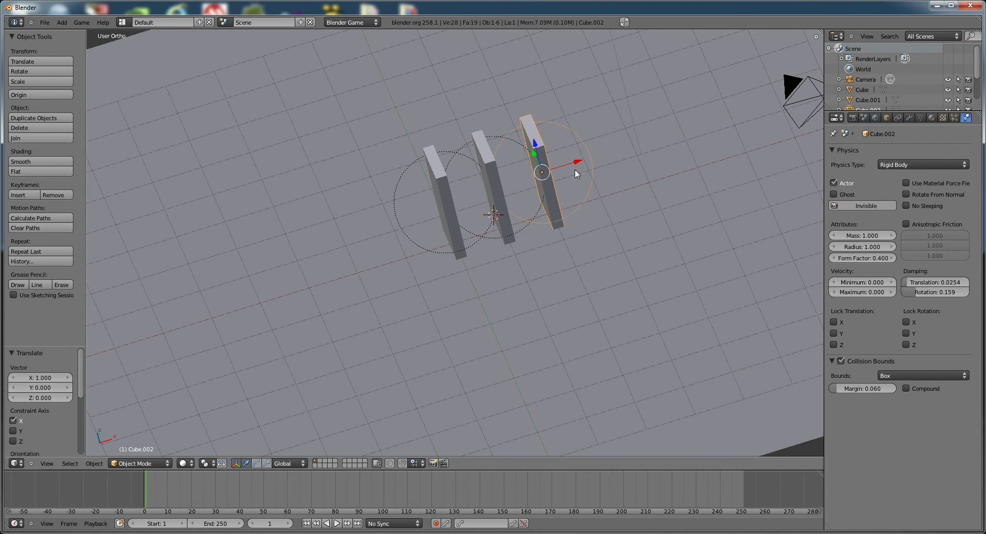
Add the fourth and fifth dominoes 1 unit apart along X, undoing a stray copy
key(shift+d)
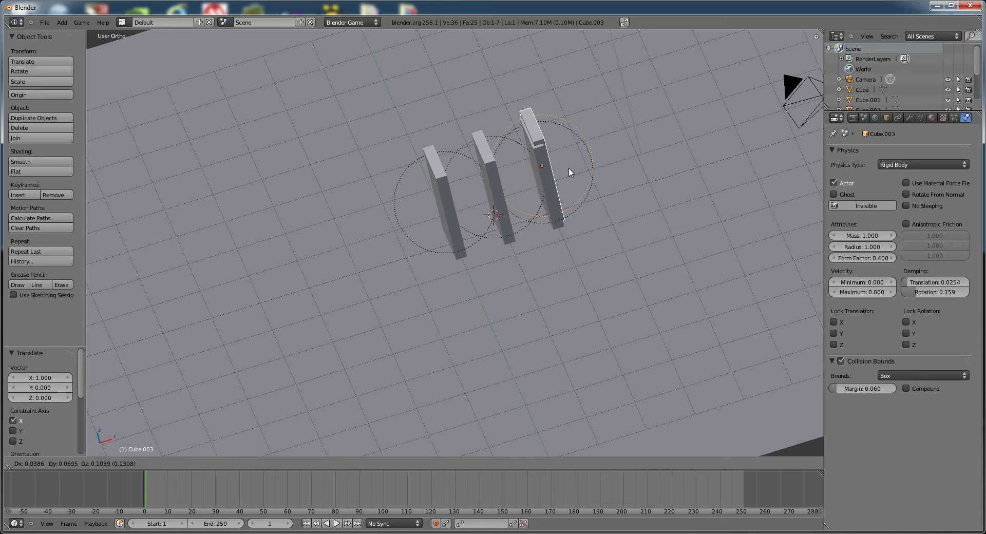
key(Escape)
key(ctrl+z)
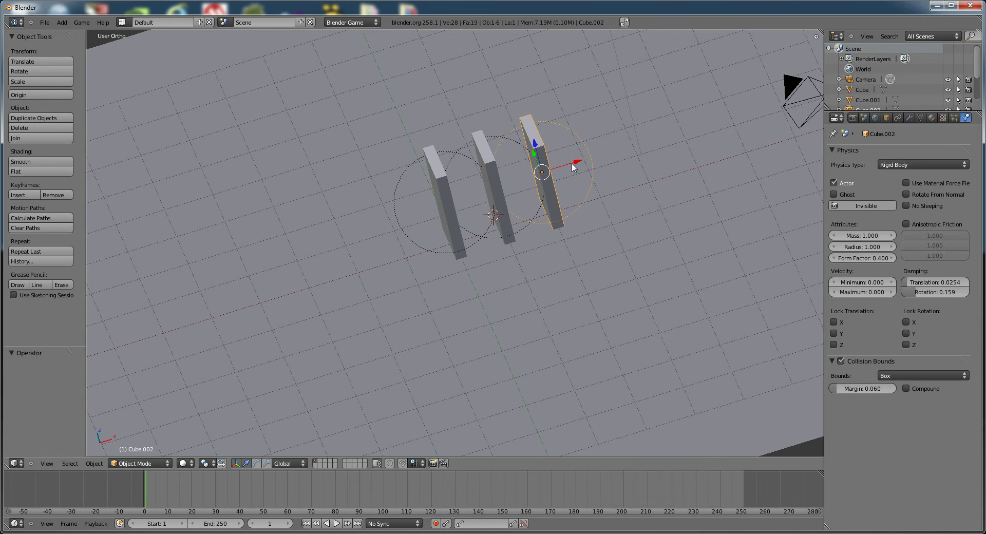
key(shift+d)
key(x)
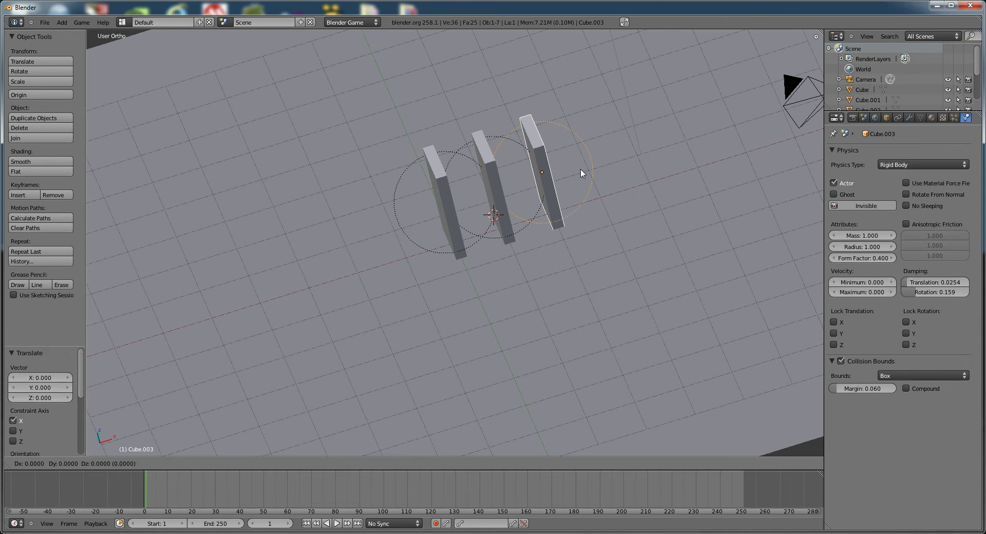
click(580, 173)
key(g)
key(x)
click(631, 158)
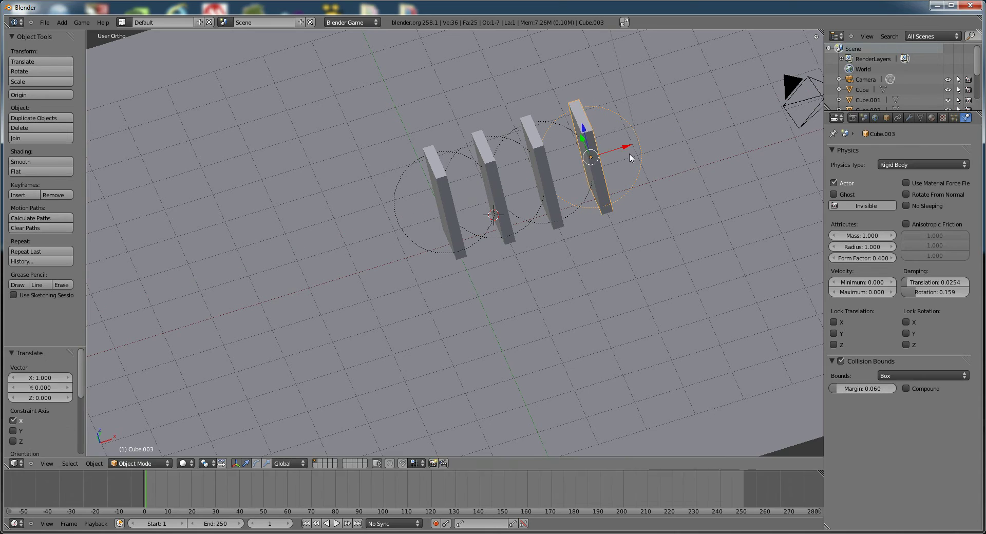
key(shift+d)
key(x)
click(683, 137)
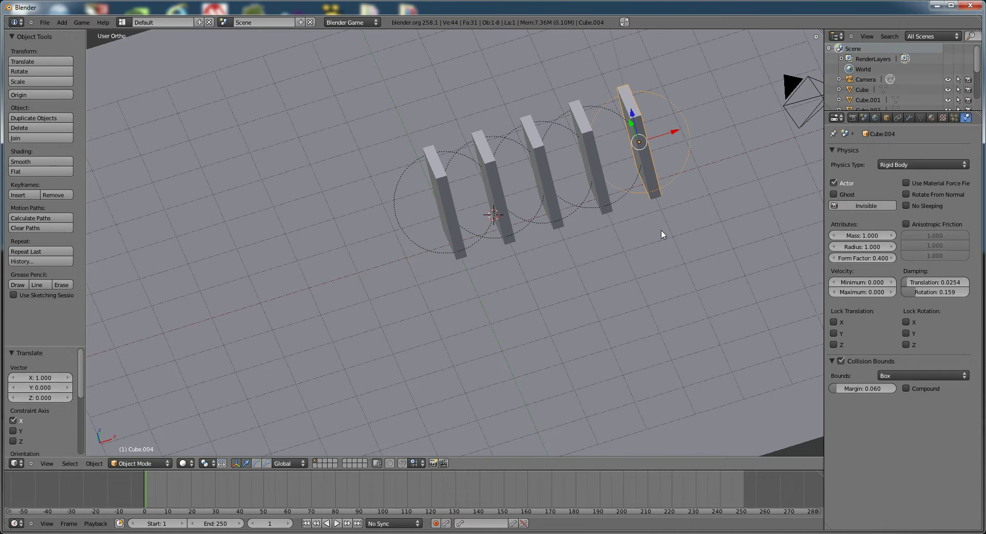
middle_drag(708, 273, 708, 312)
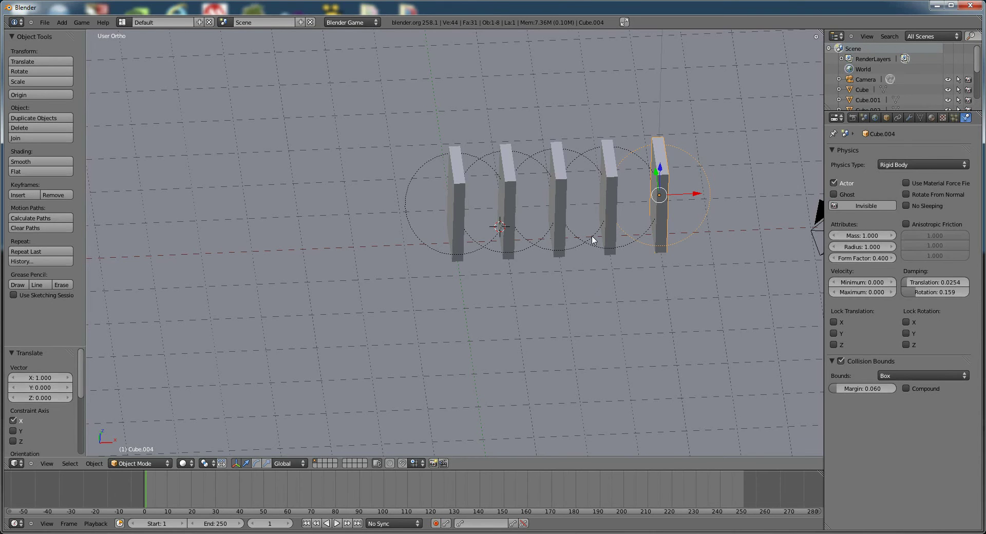
middle_drag(590, 341, 483, 233)
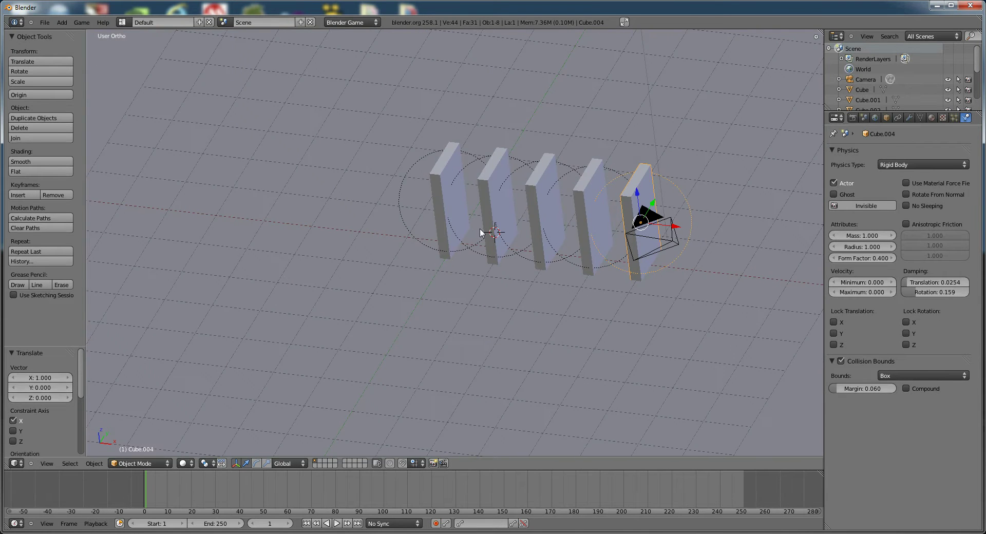
Rotate the leftmost domino 33.941° about Y so it leans on the second
right_click(444, 215)
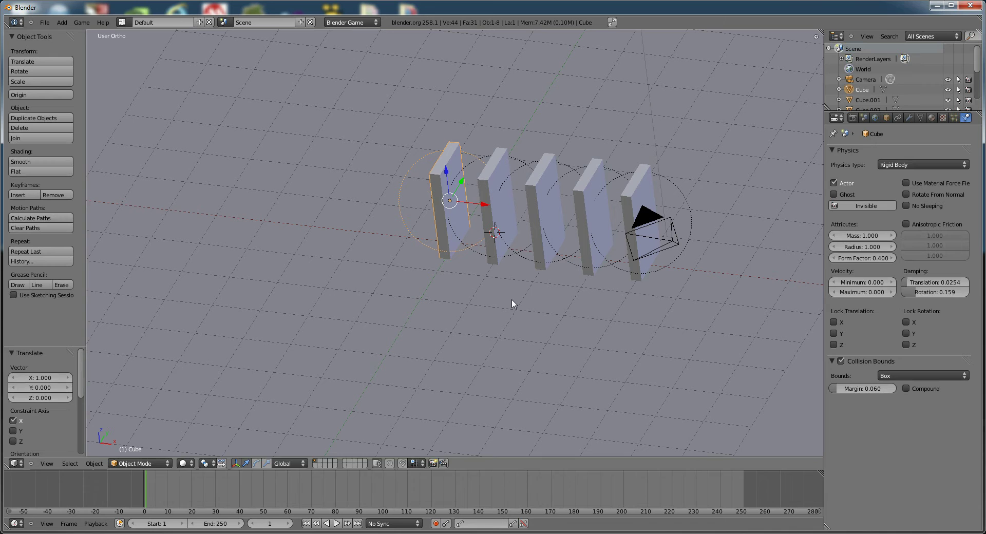
key(r)
key(y)
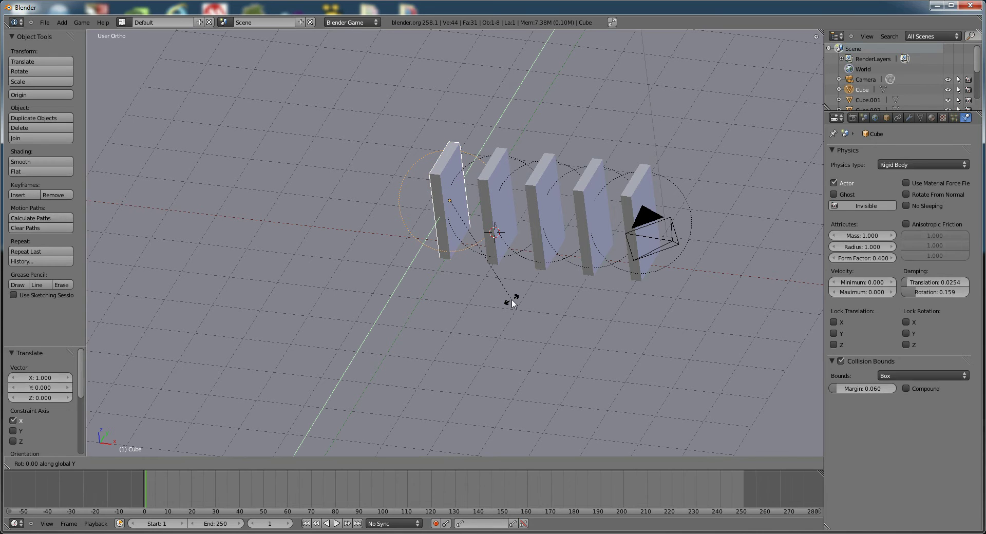
click(448, 313)
middle_drag(441, 367, 487, 296)
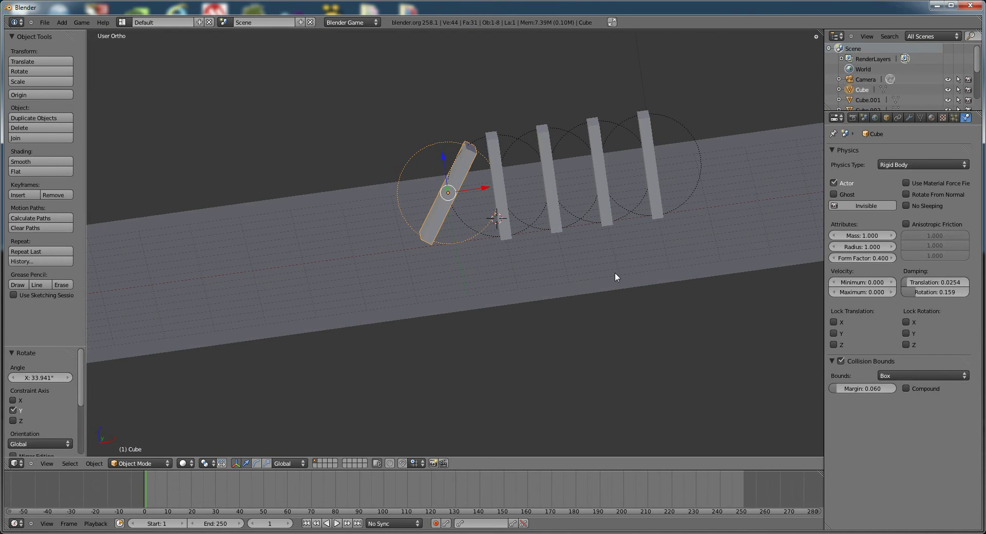
middle_drag(614, 272, 636, 311)
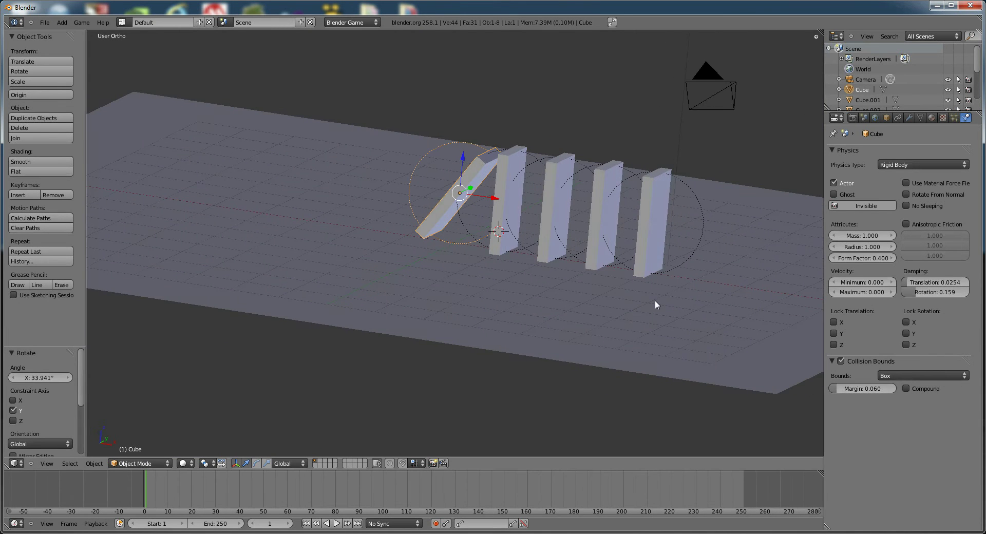
key(p)
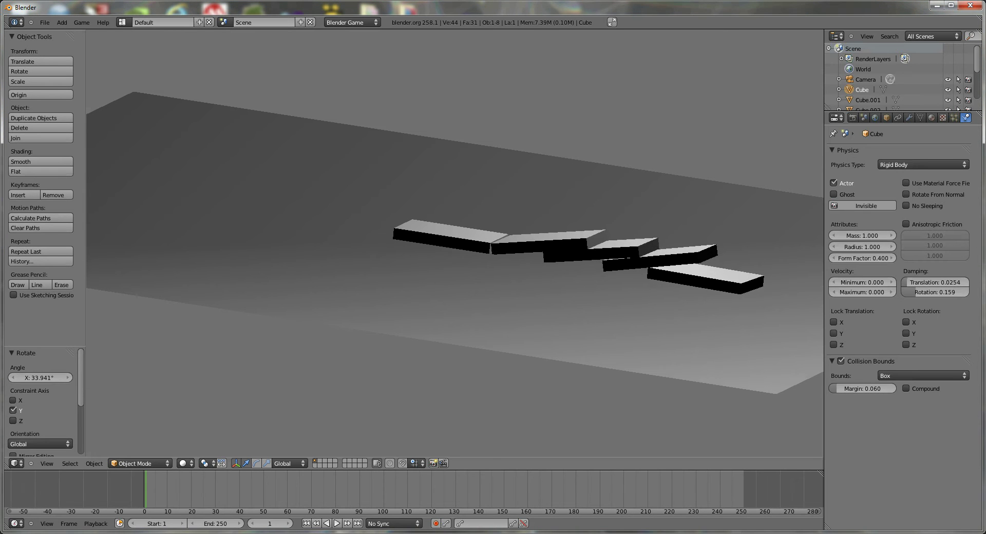
key(Escape)
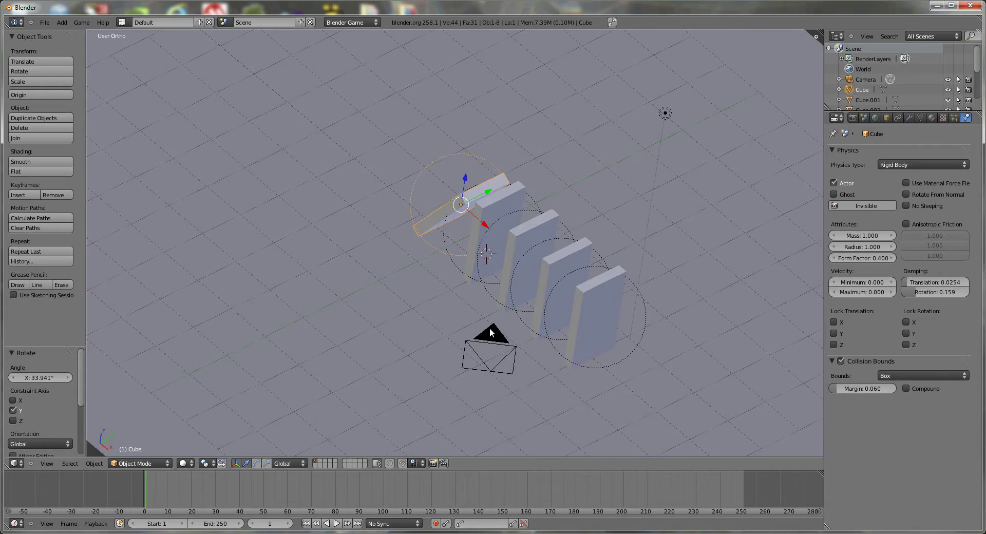
middle_drag(511, 330, 581, 286)
Copy the second domino, rotate it 90° about Y, and settle it onto dominoes two and three
right_click(519, 214)
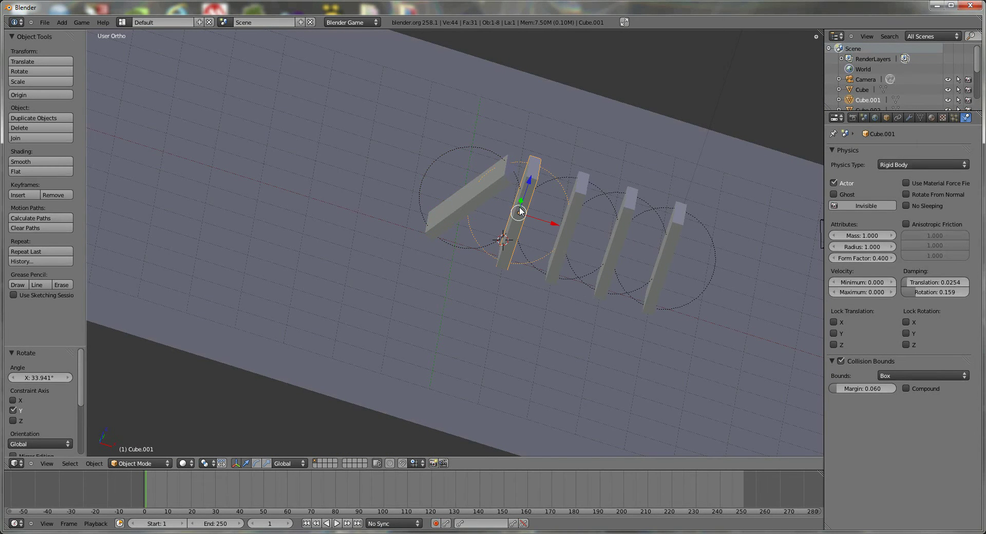
key(shift+d)
right_click(519, 213)
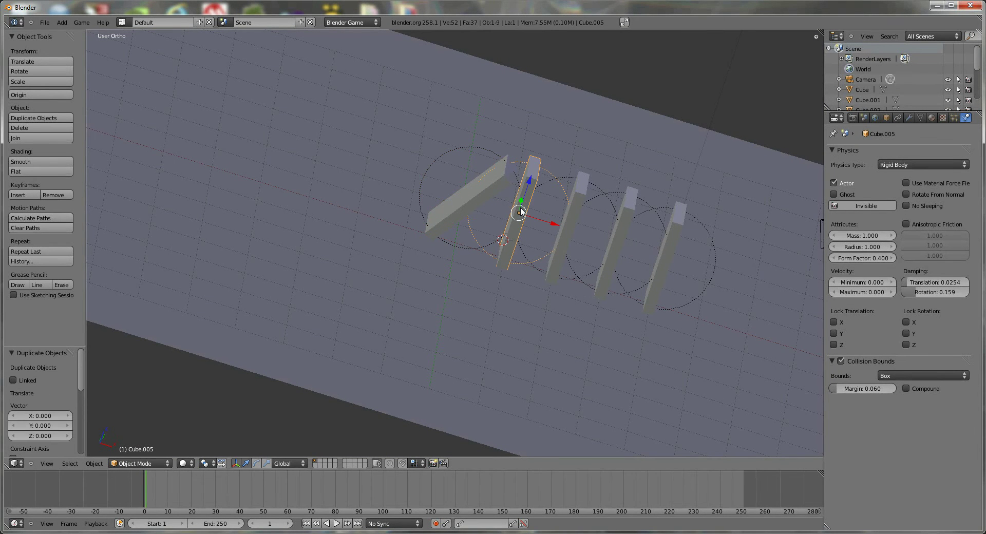
text(ry90)
key(Return)
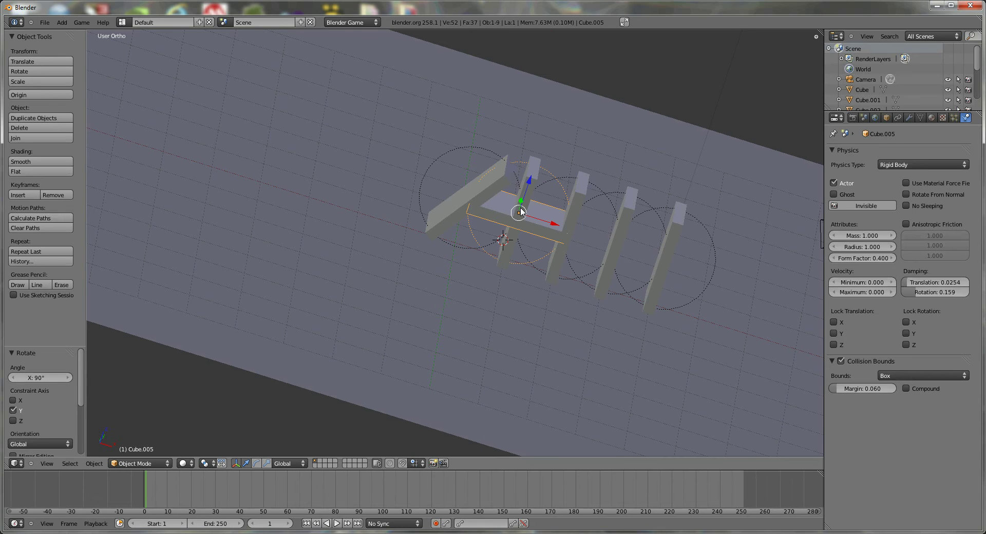
text(gz1)
key(Return)
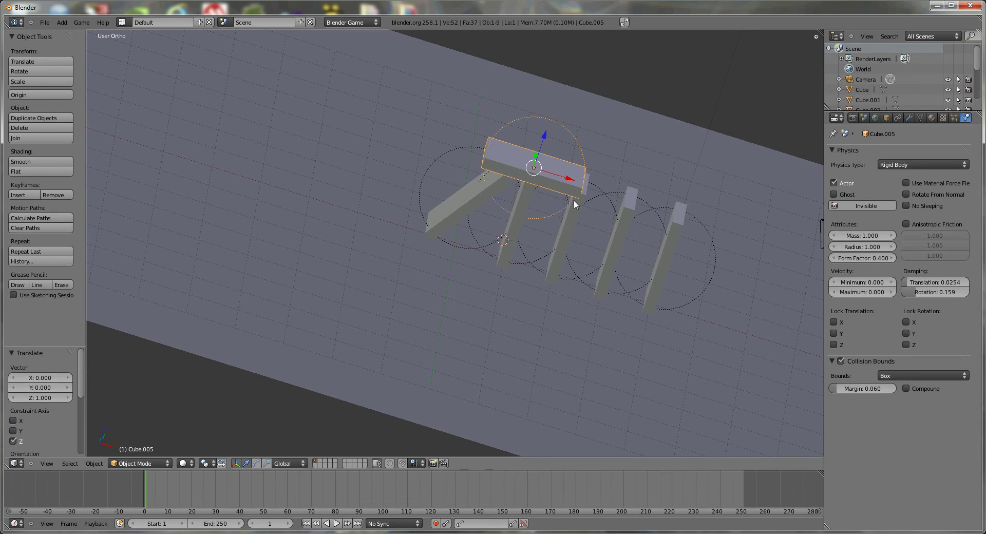
middle_drag(563, 205, 540, 137)
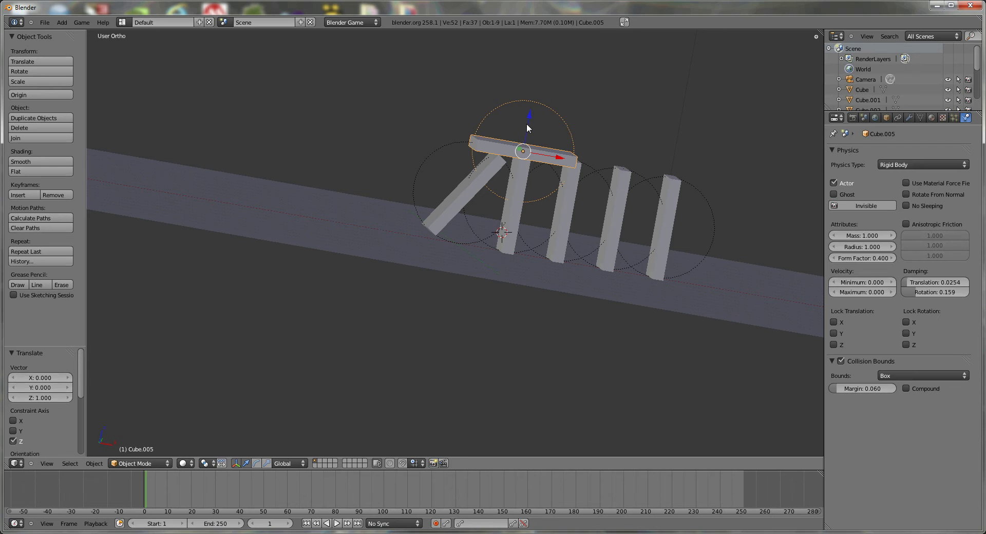
key(g)
key(z)
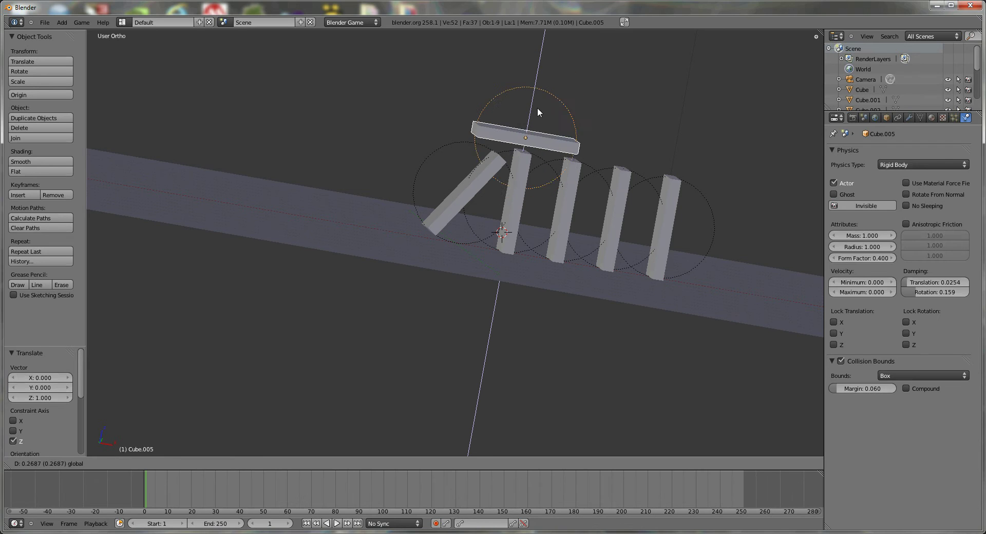
click(553, 151)
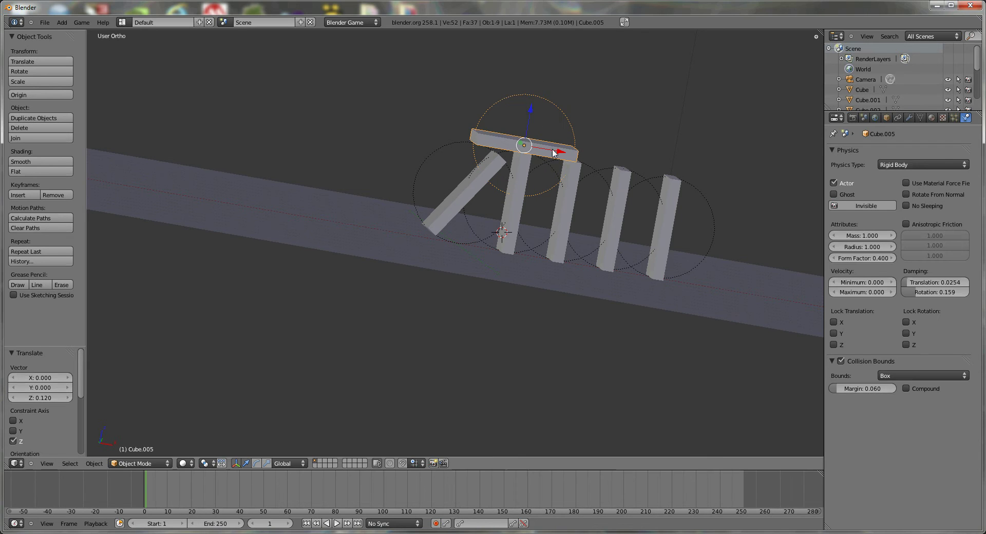
Delete the stray extra copy of the bar and reselect the top beam
key(shift+d)
key(x)
click(602, 153)
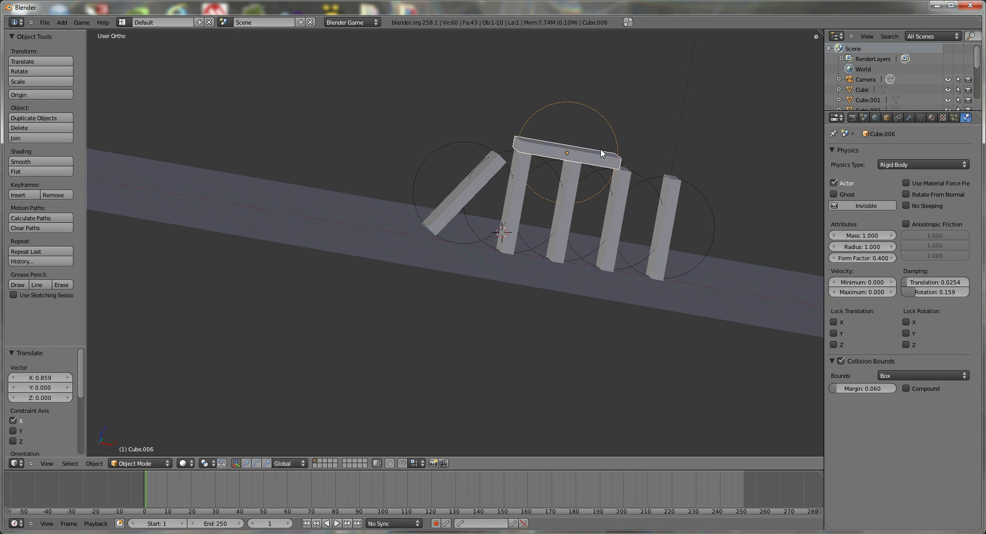
key(shift+d)
key(Escape)
shift+drag(601, 162, 682, 173)
key(KP_1)
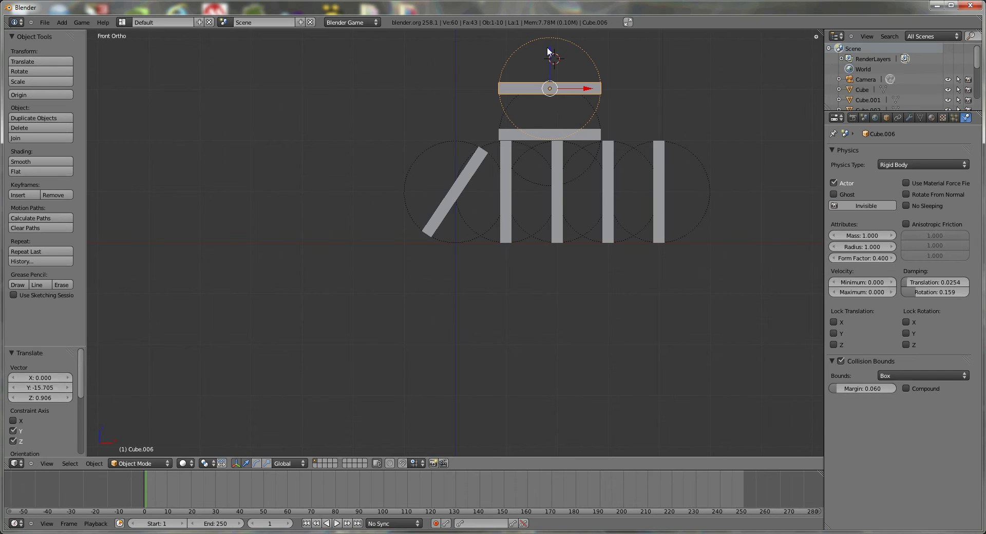
click(547, 86)
key(x)
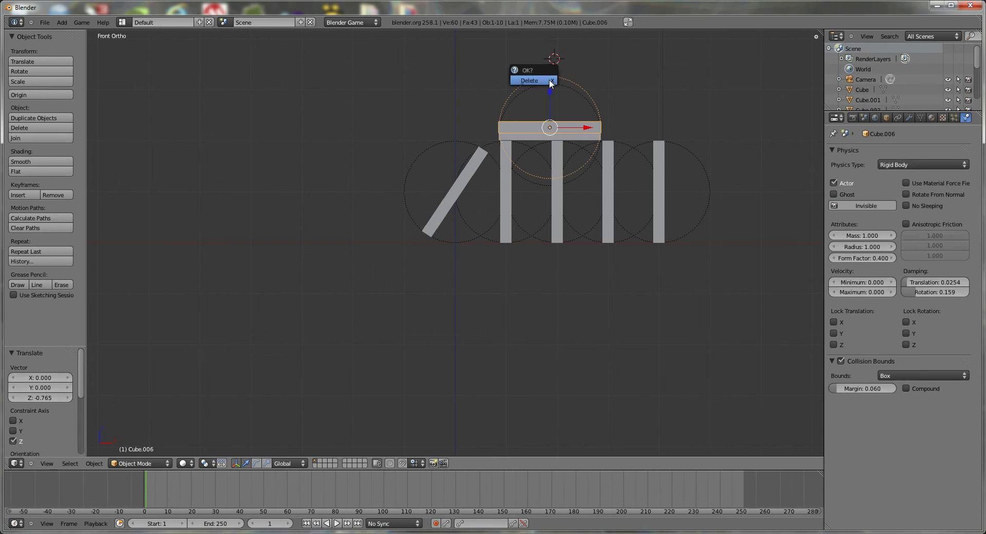
click(549, 79)
right_click(539, 130)
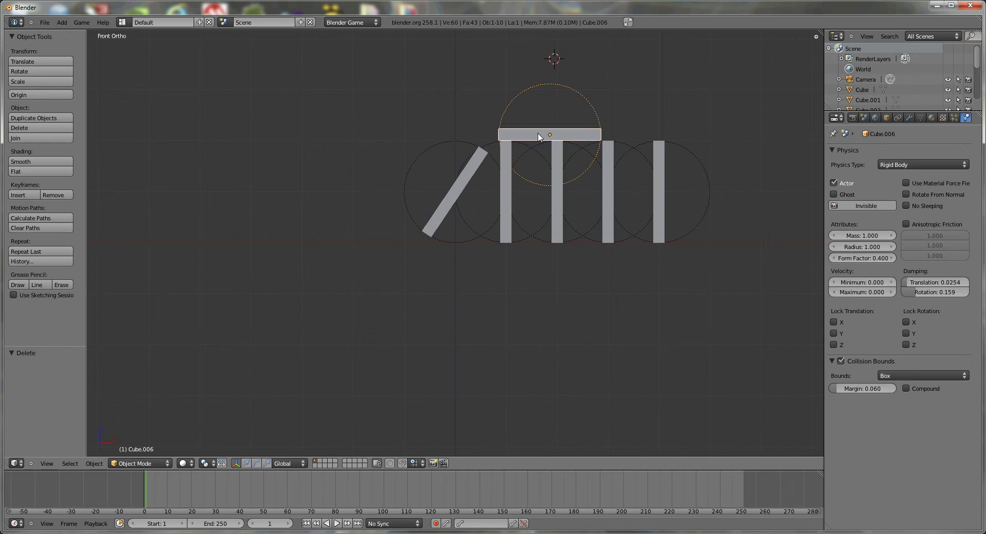
Copy the beam along X to span the last two dominoes
key(shift+d)
key(x)
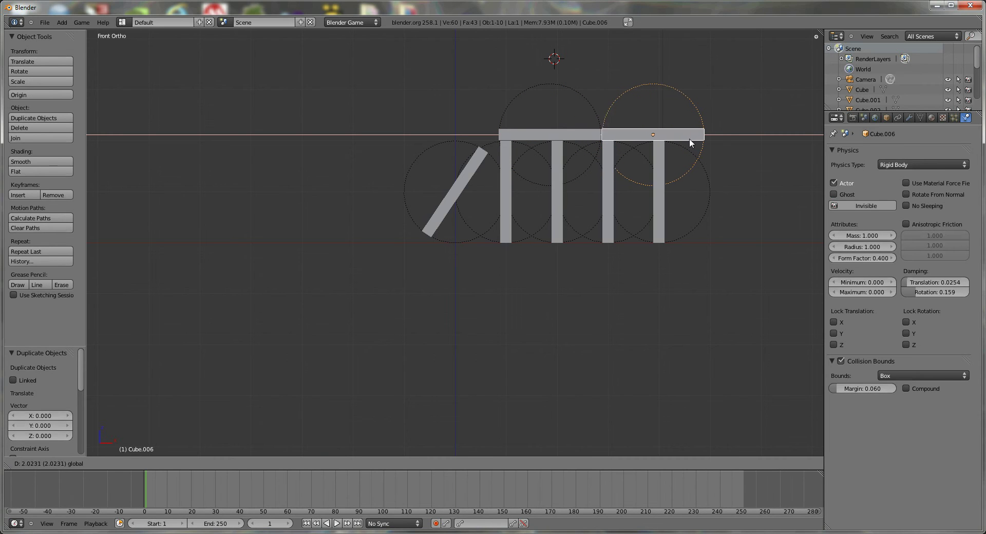
click(688, 137)
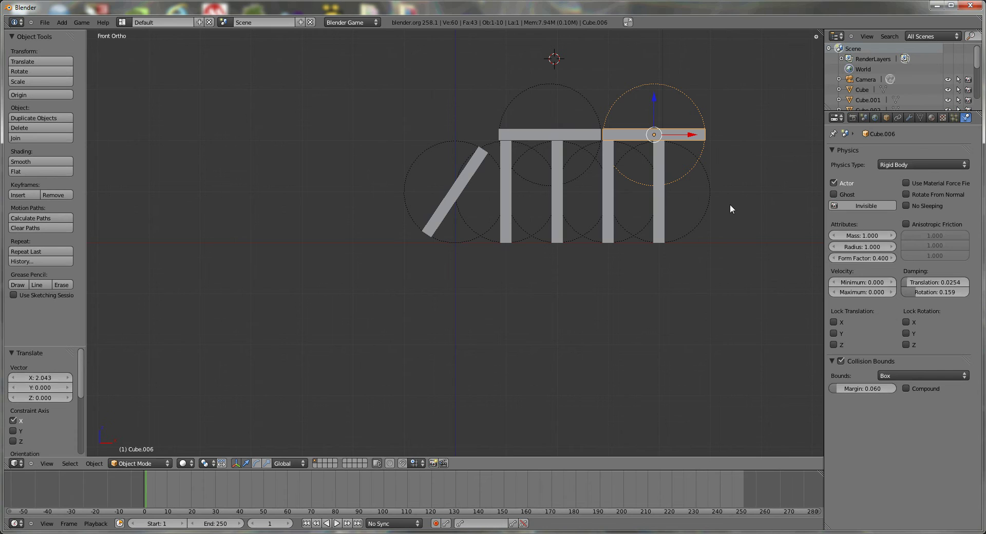
Duplicate the posts and beams 2.2 units higher and run the physics simulation
mouse_move(737, 226)
ctrl+mouse_down()
mouse_move(665, 86)
mouse_move(593, 124)
mouse_move(524, 134)
mouse_move(501, 153)
mouse_move(491, 187)
mouse_move(513, 204)
ctrl+mouse_up()
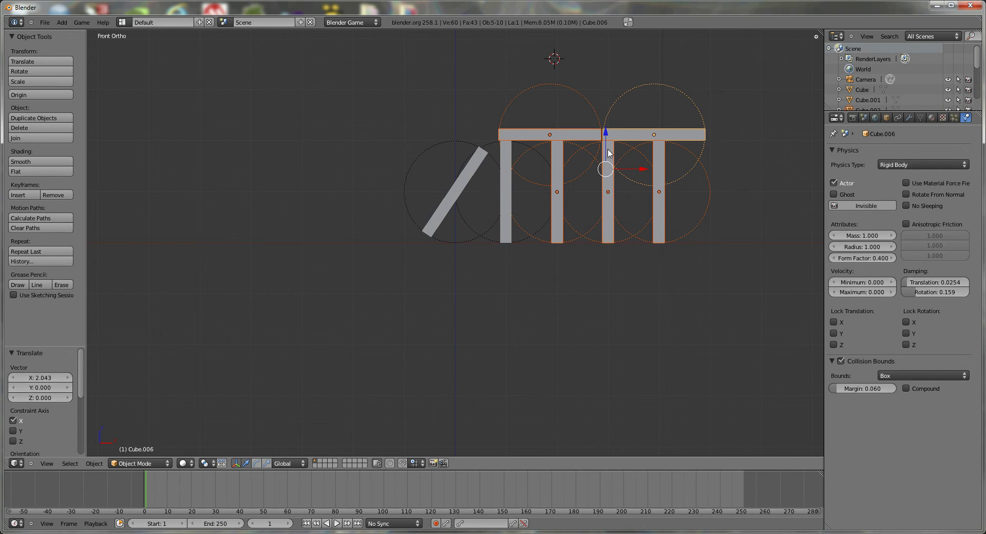
key(shift+d)
key(z)
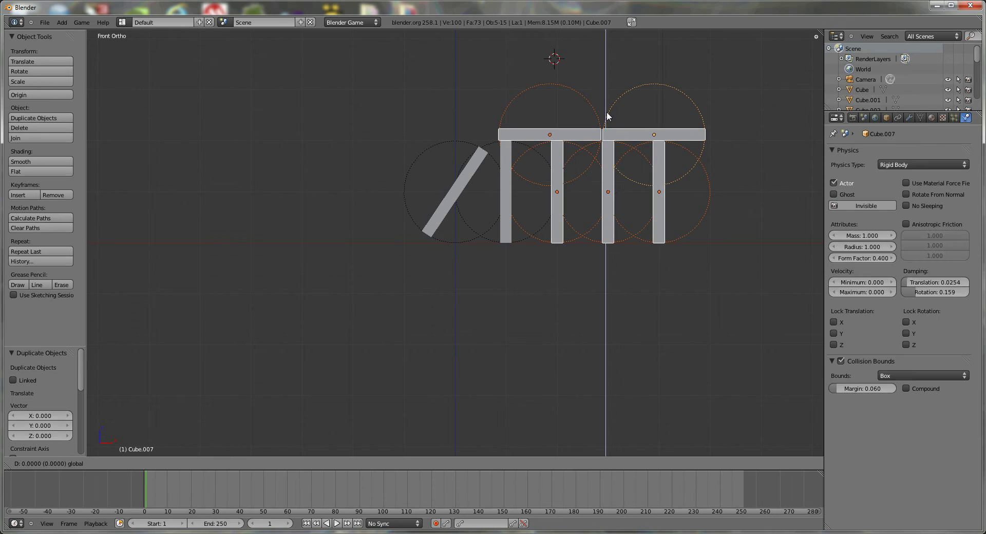
click(621, 24)
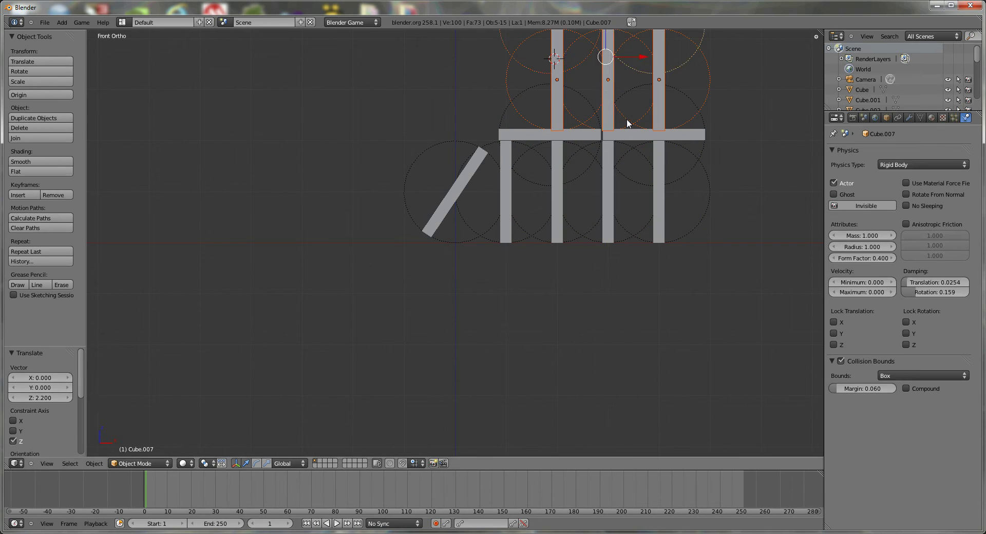
scroll(627, 119, down, 2)
key(g)
key(z)
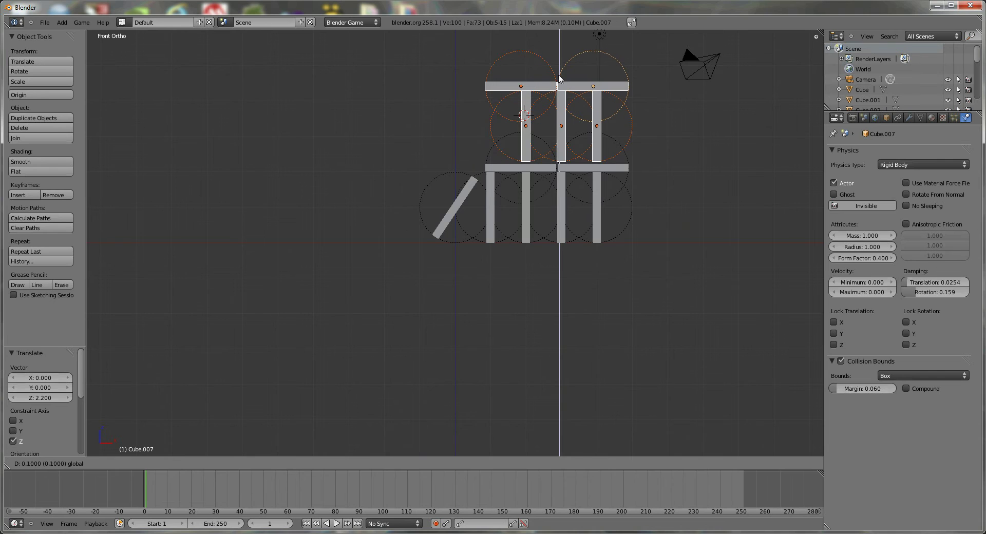
click(559, 84)
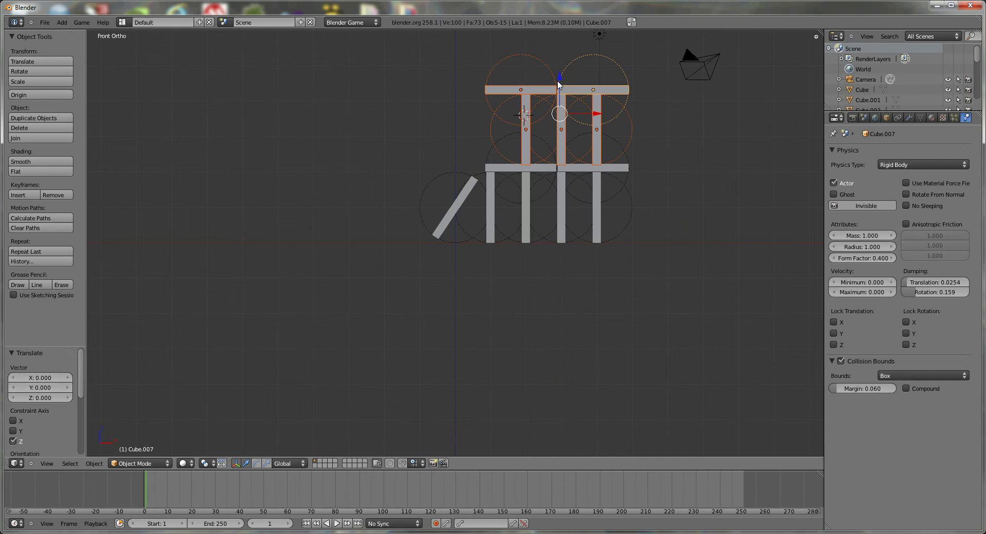
key(p)
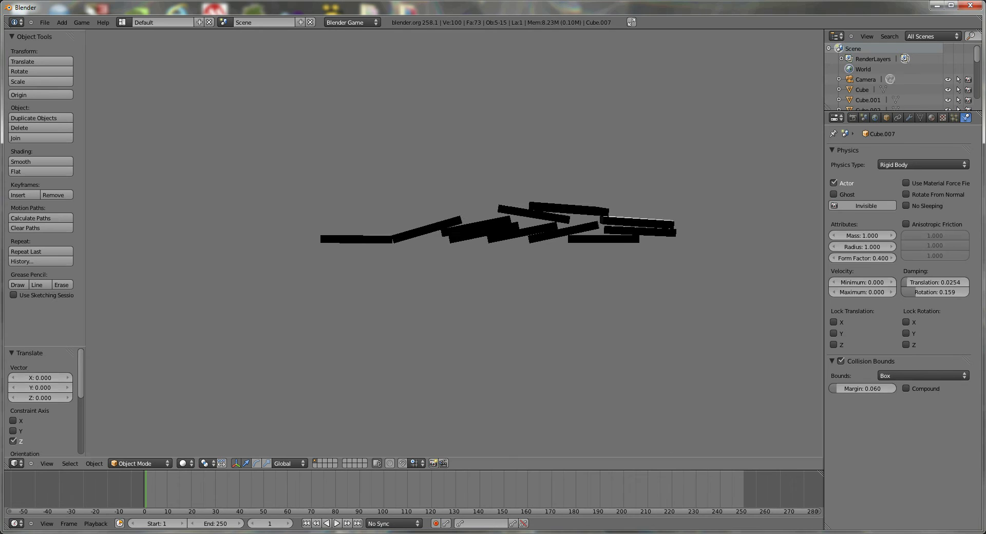
key(Escape)
middle_drag(655, 262, 646, 301)
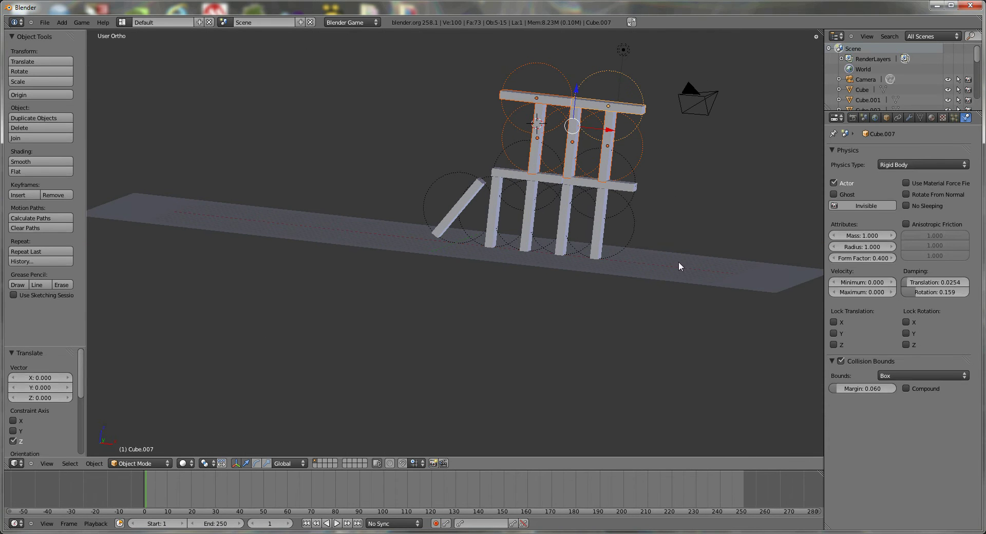
middle_drag(491, 276, 533, 300)
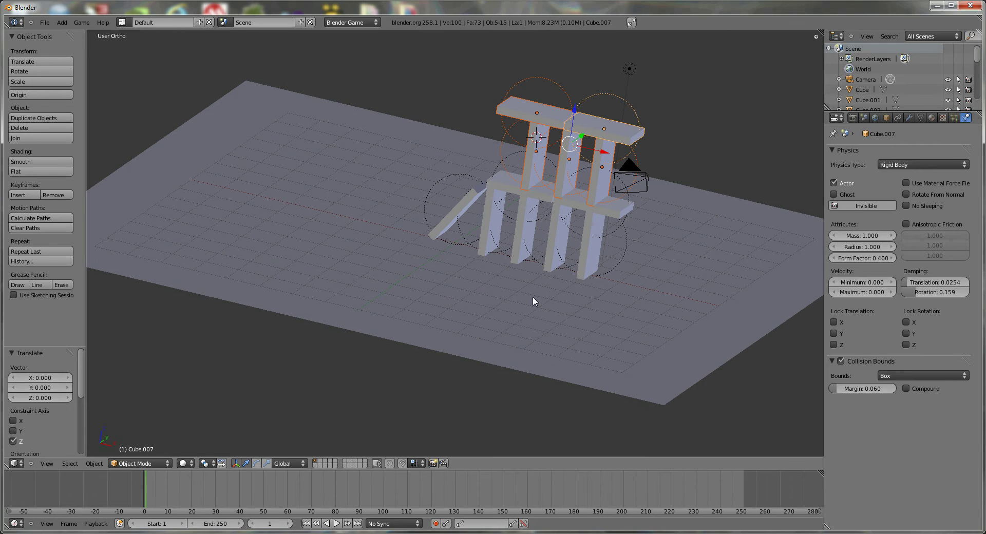
key(p)
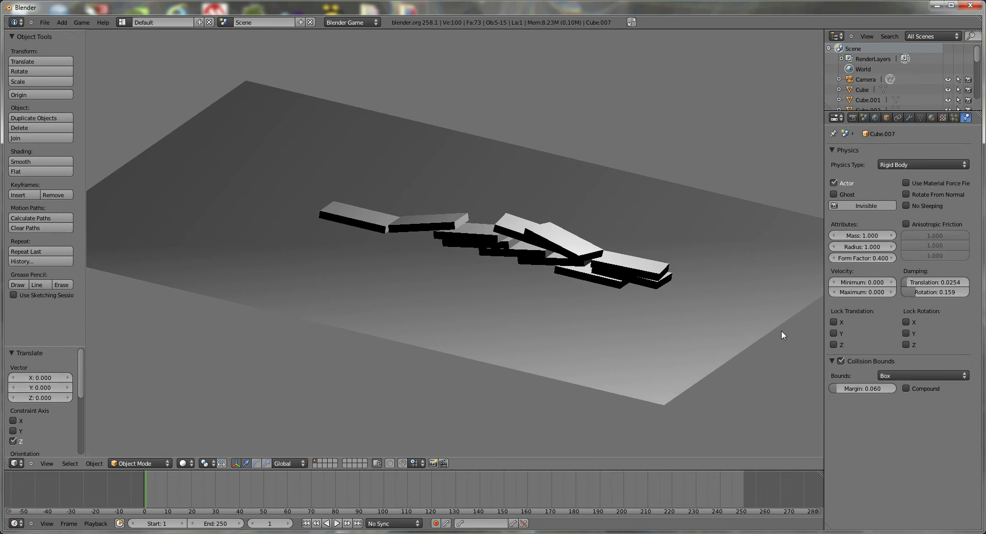
key(Escape)
middle_drag(491, 326, 526, 299)
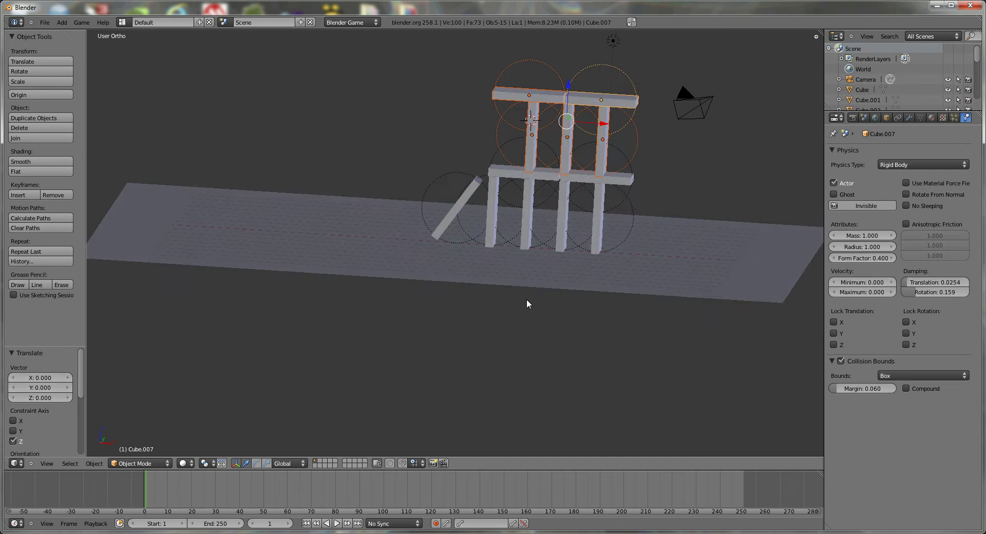
Select the ground plane and enable its Box collision bounds
key(KP_1)
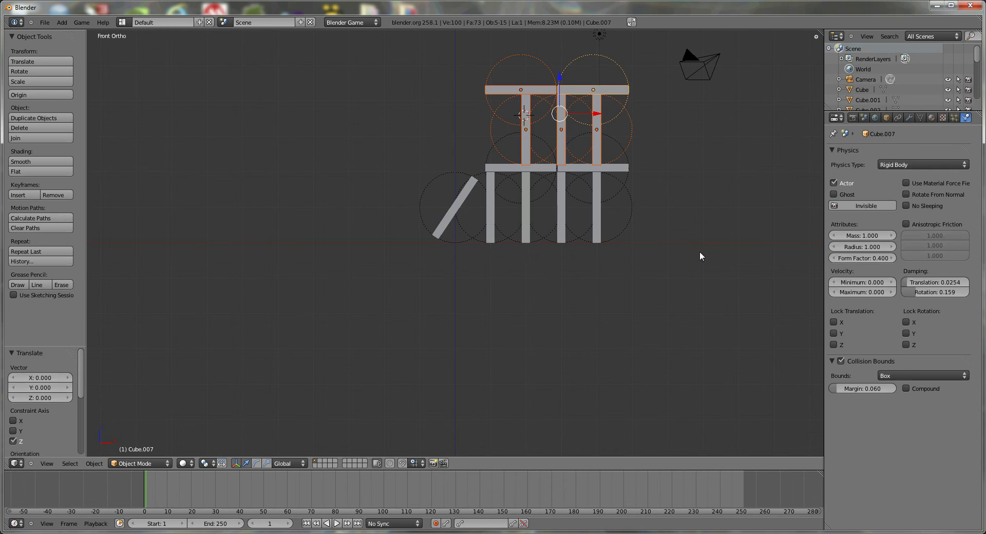
right_click(702, 243)
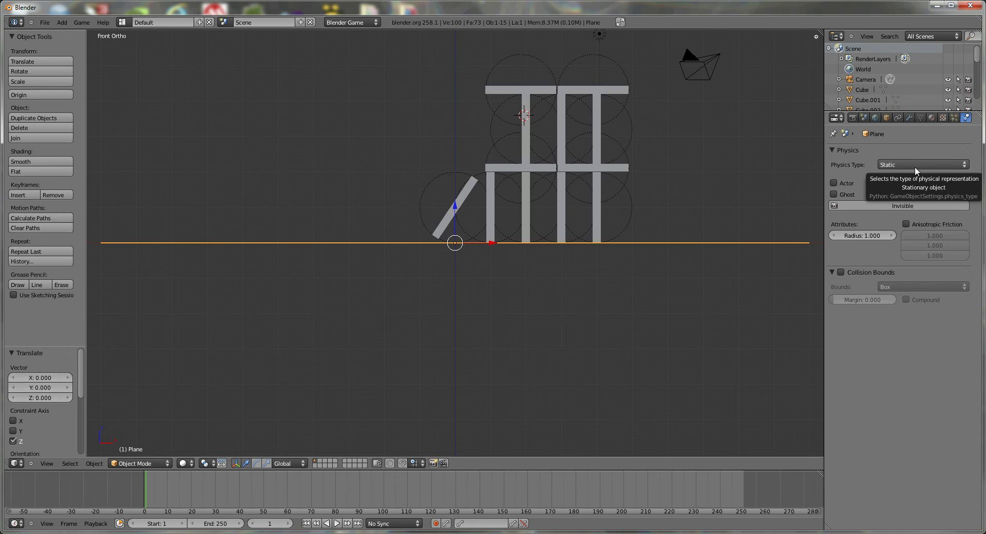
click(871, 272)
click(832, 272)
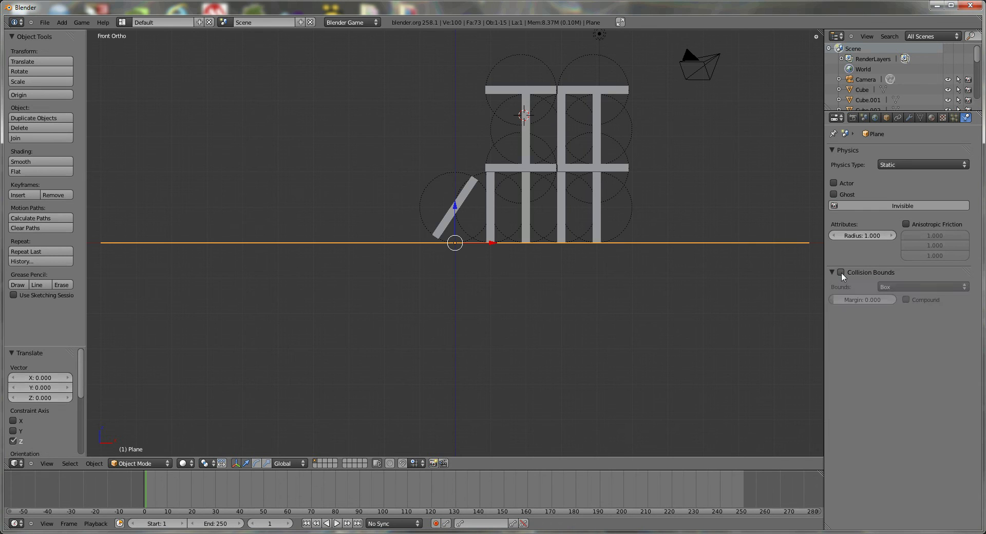
click(841, 272)
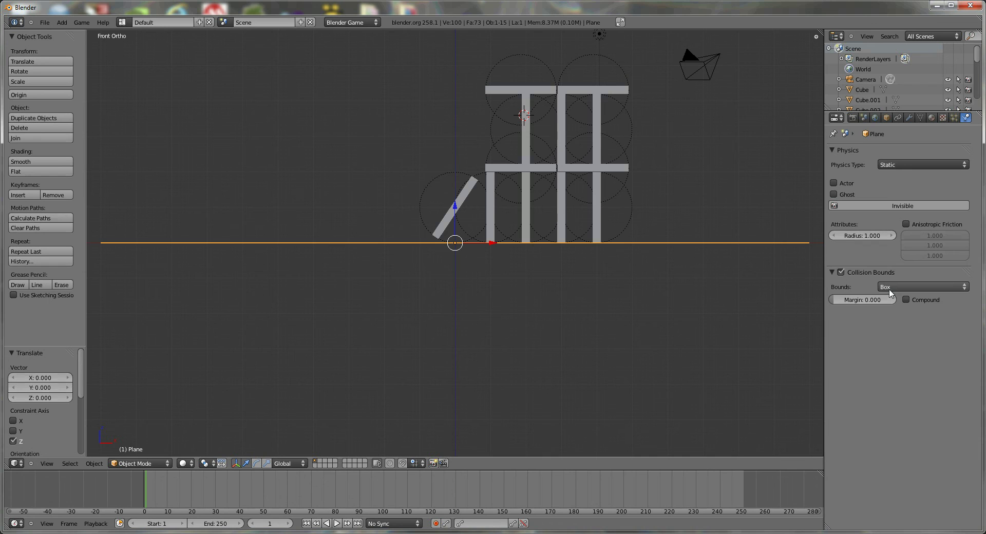
Set the plane's collision margin to 0.010 and rerun the game-engine simulation
click(843, 302)
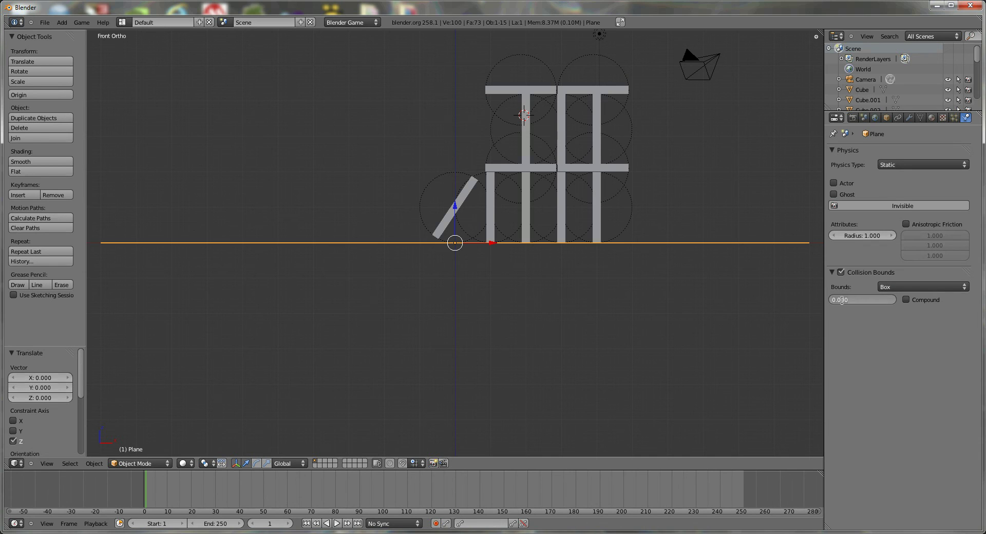
text(1)
key(Return)
middle_drag(441, 203, 438, 248)
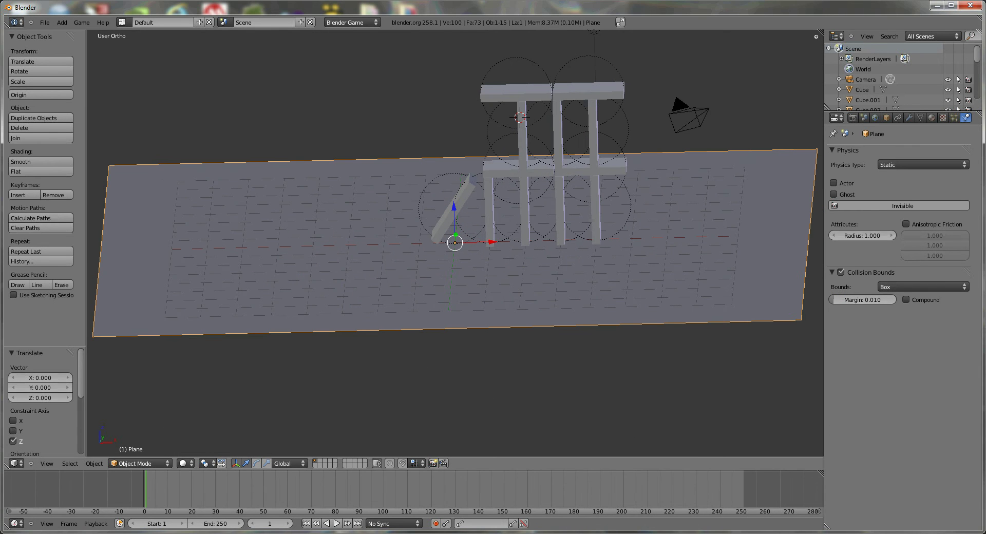
key(p)
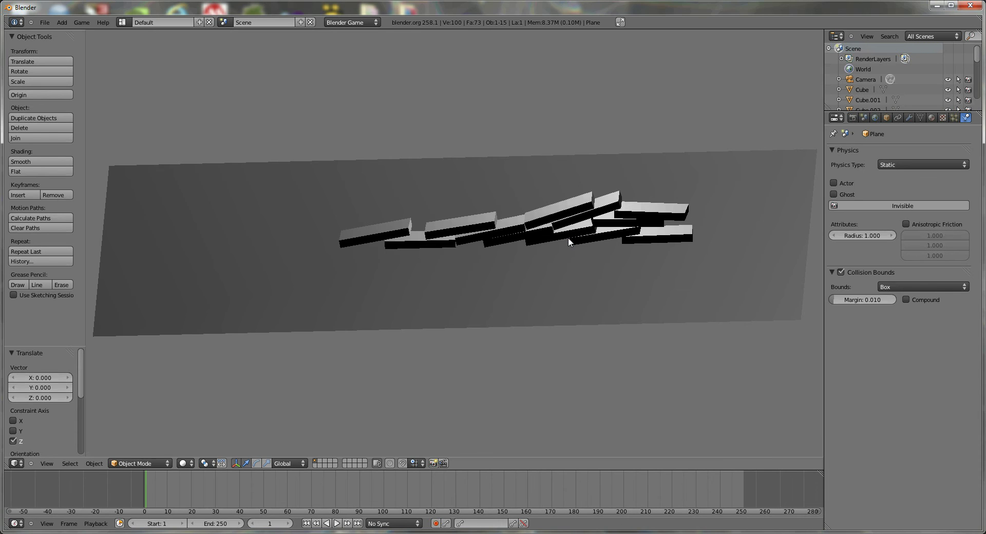
key(Escape)
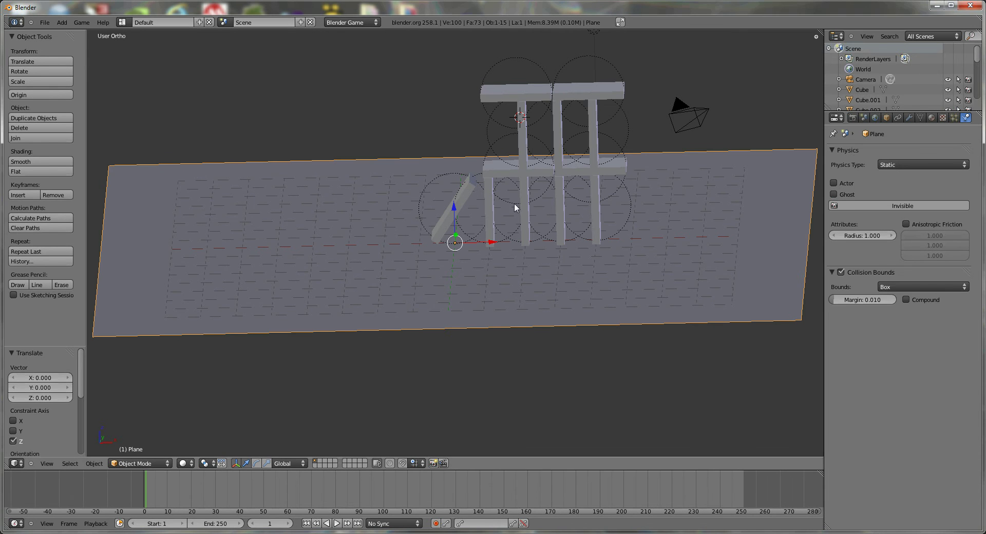
middle_drag(515, 207, 156, 61)
middle_drag(346, 214, 426, 261)
Switch on Game > Record Animation, then run the game engine with P until the tower topples, and stop it
click(61, 22)
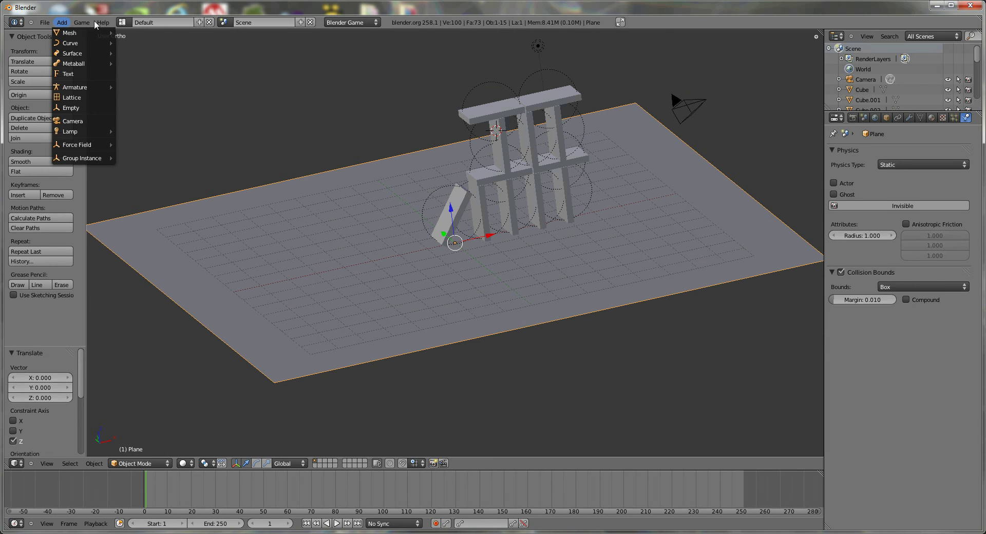
click(82, 23)
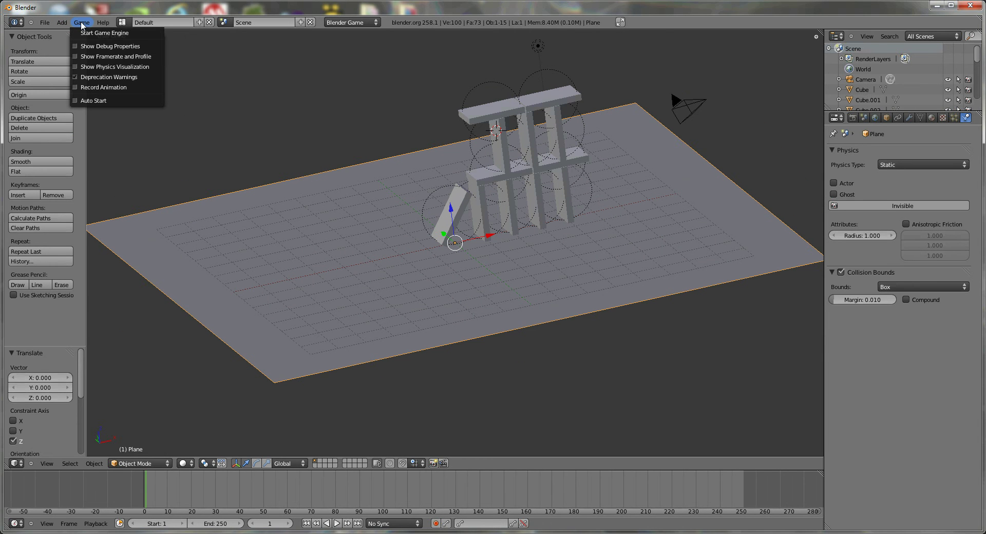
click(103, 87)
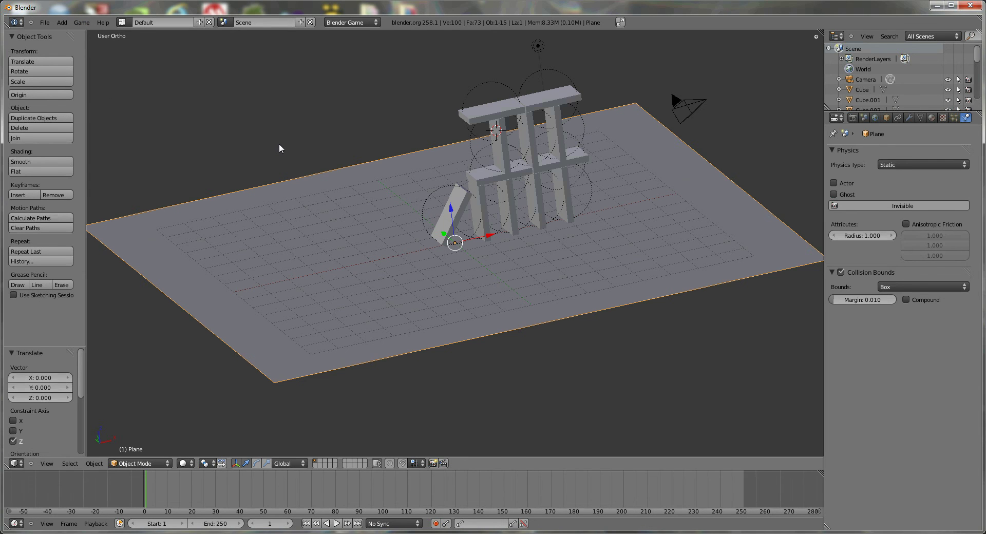
key(p)
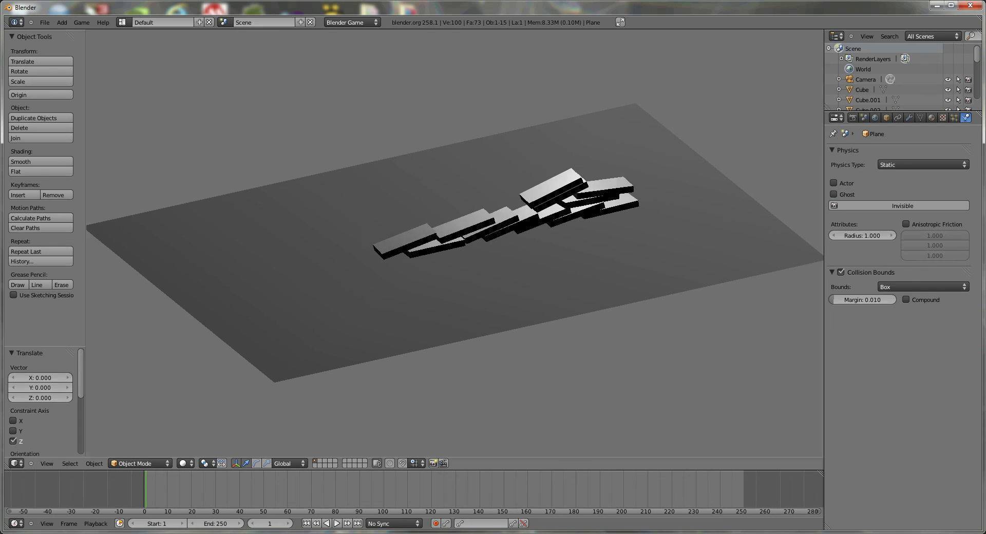
key(Escape)
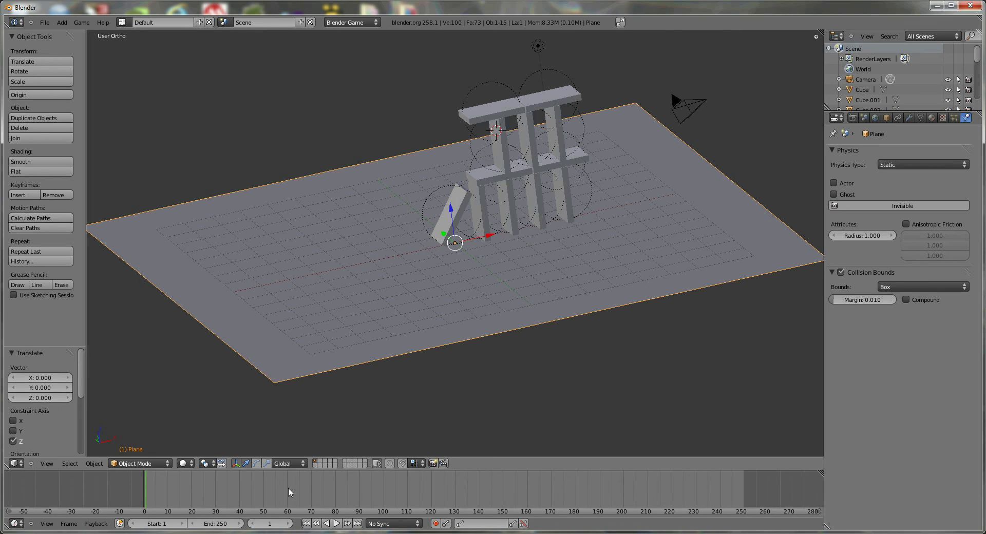
Play back the recorded collapse while orbiting around the falling blocks, stopping at frame 240
click(337, 523)
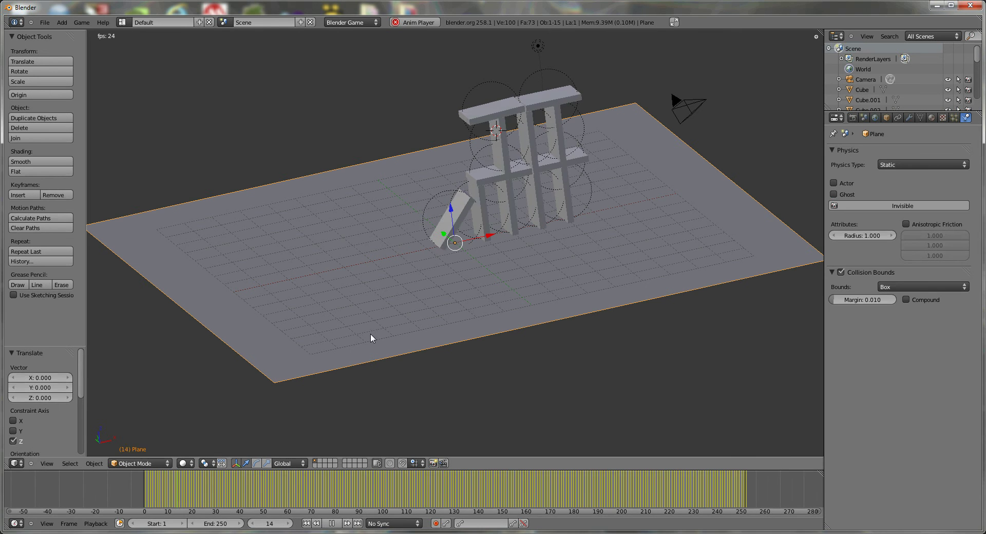
middle_drag(440, 266, 424, 292)
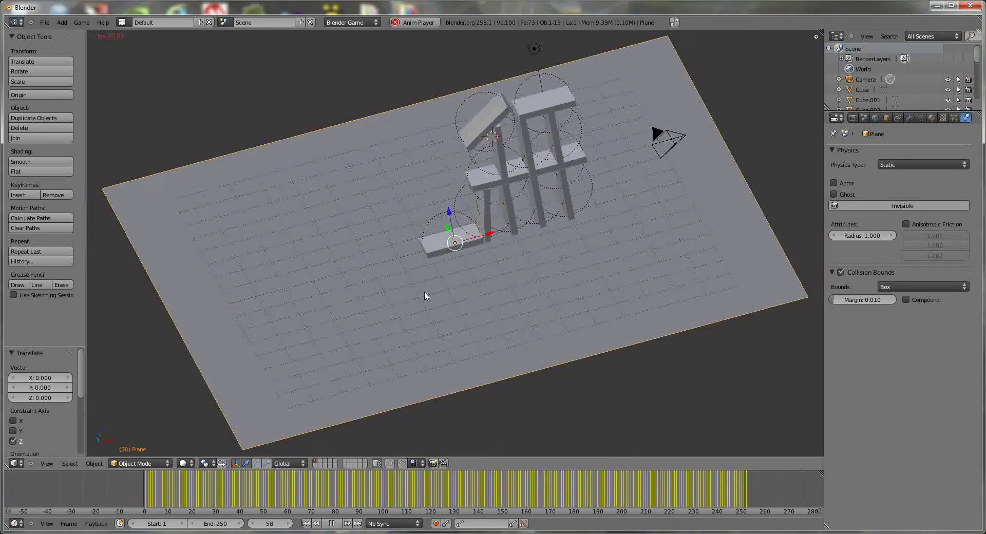
scroll(519, 245, up, 4)
scroll(576, 254, down, 2)
mouse_move(539, 296)
middle_down()
mouse_move(472, 346)
mouse_move(576, 271)
mouse_move(541, 305)
middle_up()
key(space)
key(Escape)
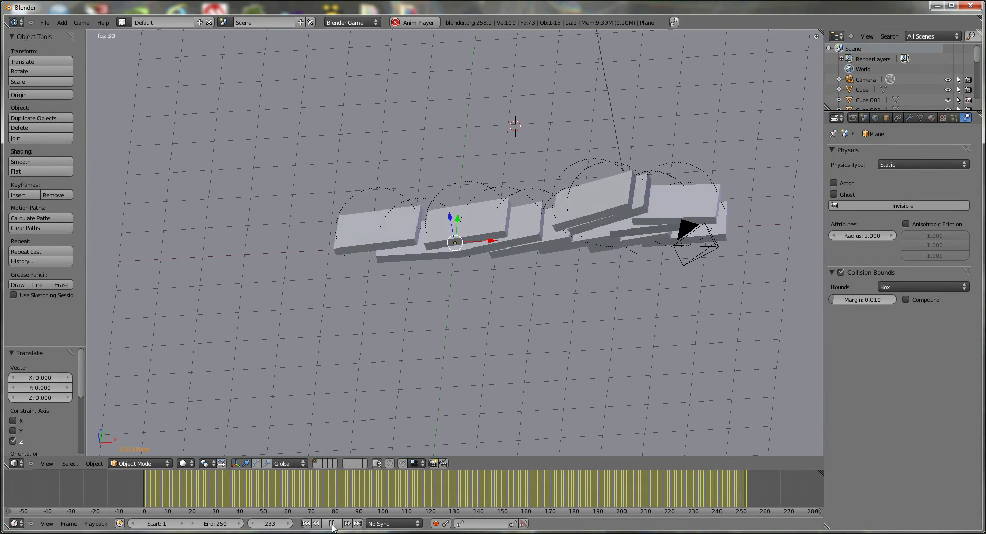
key(alt+a)
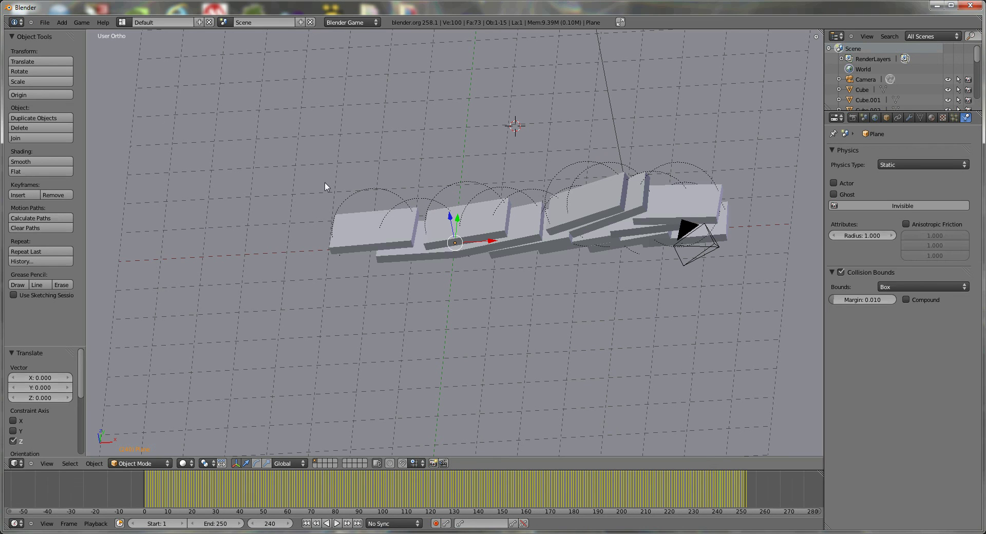
Scrub the timeline back to frame 173 and orbit to a steeper view of the collapse
drag(229, 495, 561, 484)
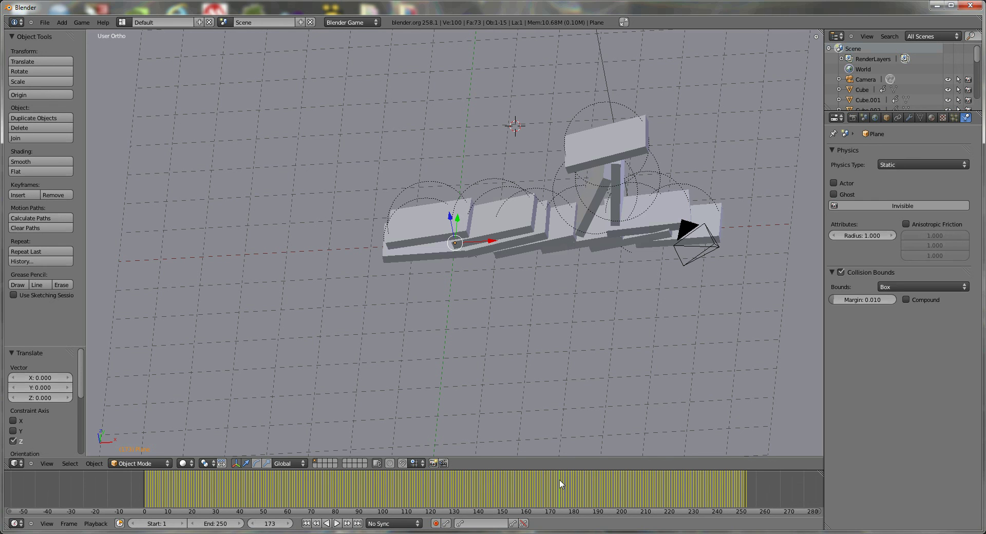
middle_drag(509, 398, 594, 394)
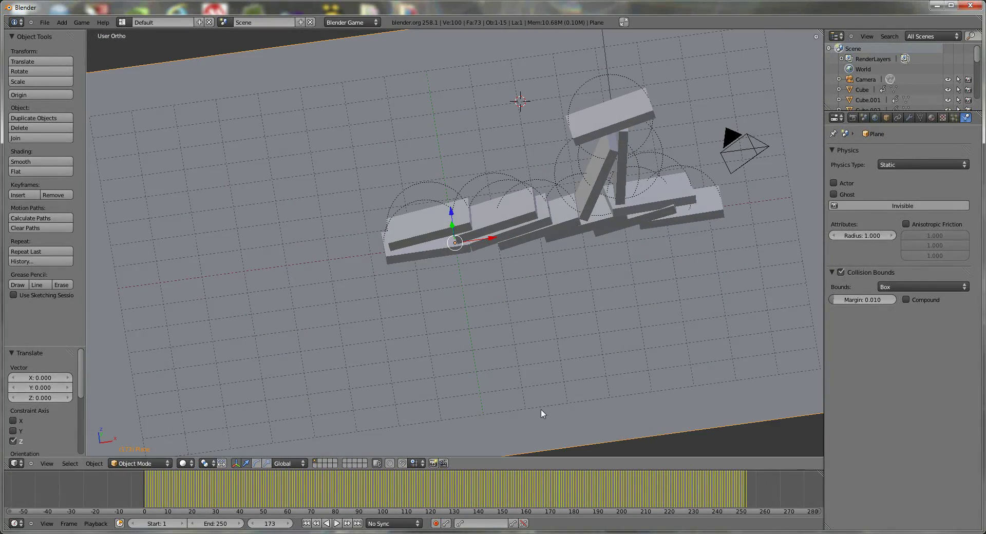